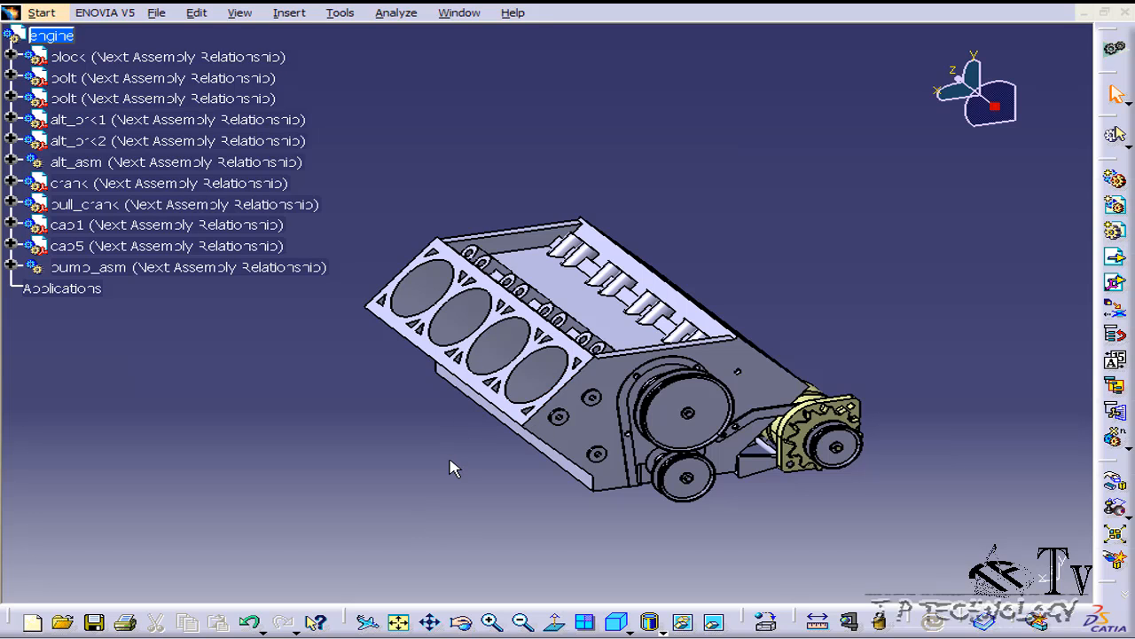
- Examine the engine assembly from several sides, including the bore through the block's end faces
middle_click_drag(444, 465, 621, 346)
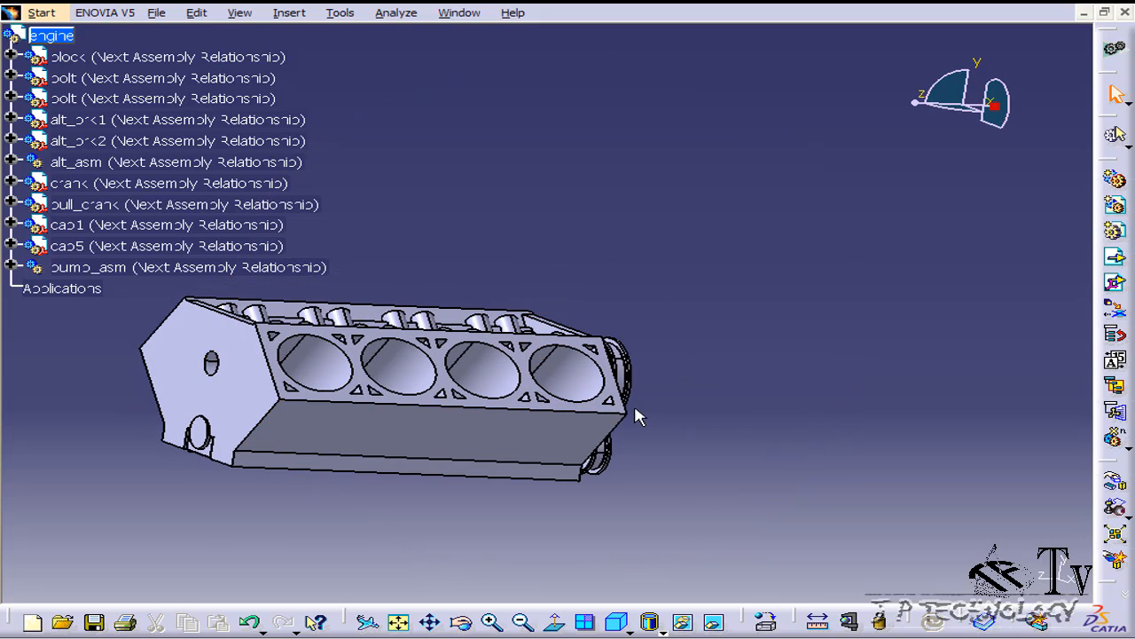
middle_click_drag(639, 417, 581, 454)
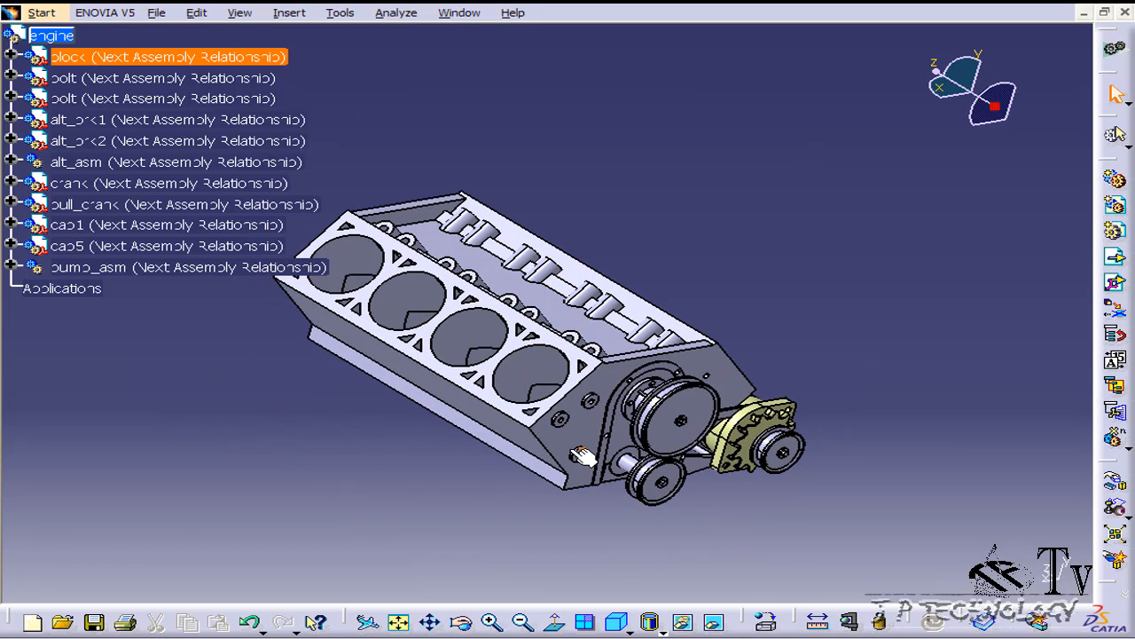
middle_click_drag(581, 454, 778, 263)
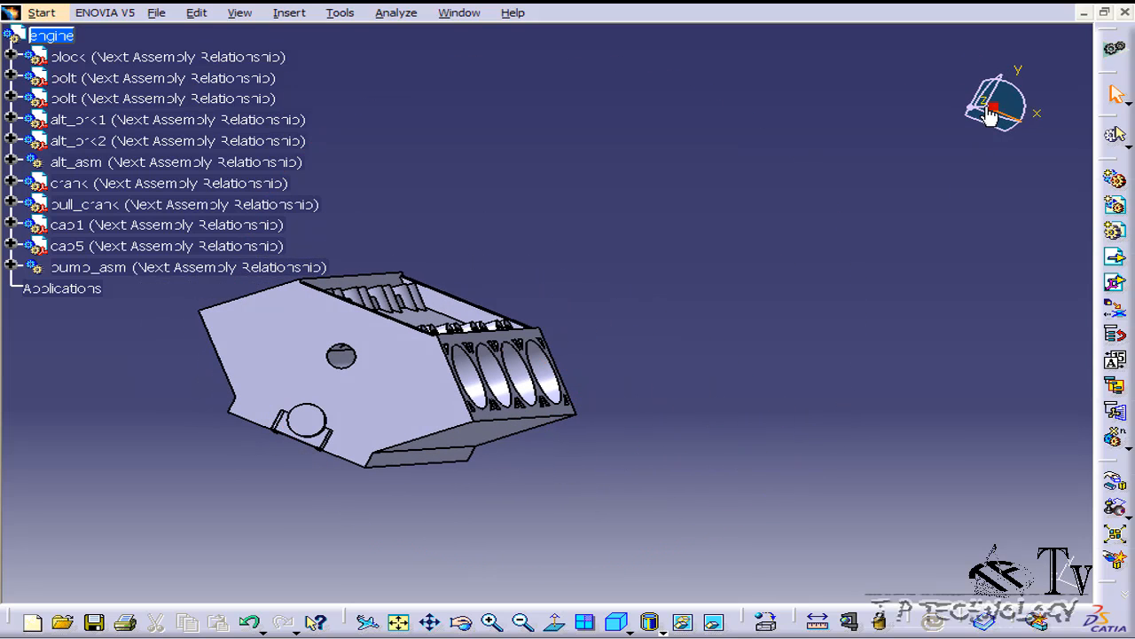
left_click_drag(994, 107, 941, 173)
middle_click_drag(775, 266, 594, 228)
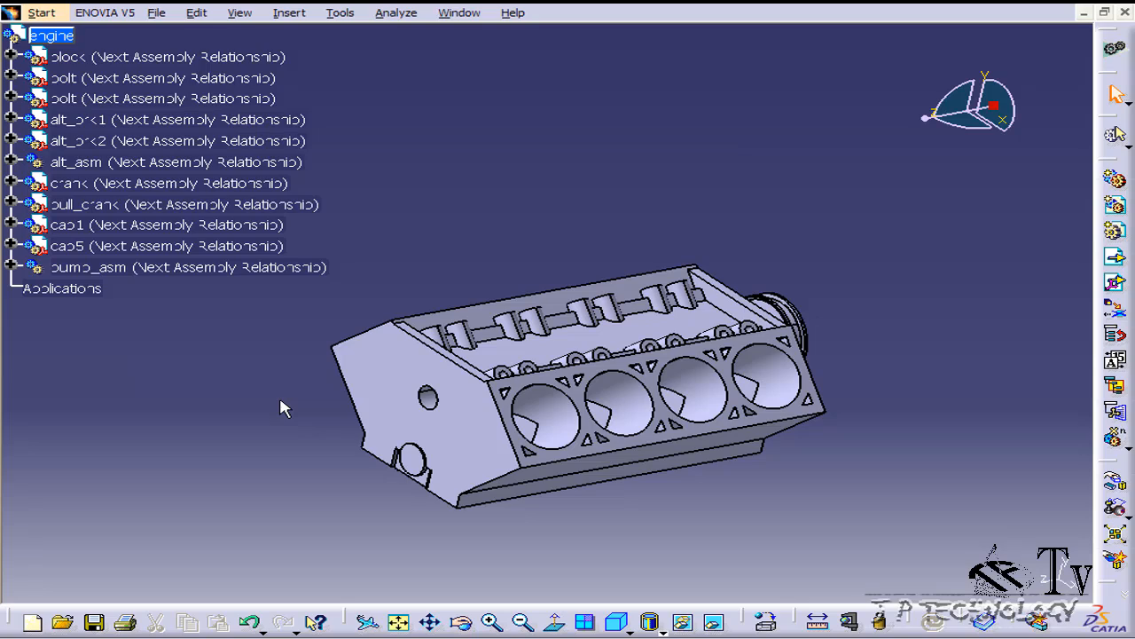
middle_click_drag(803, 425, 847, 454)
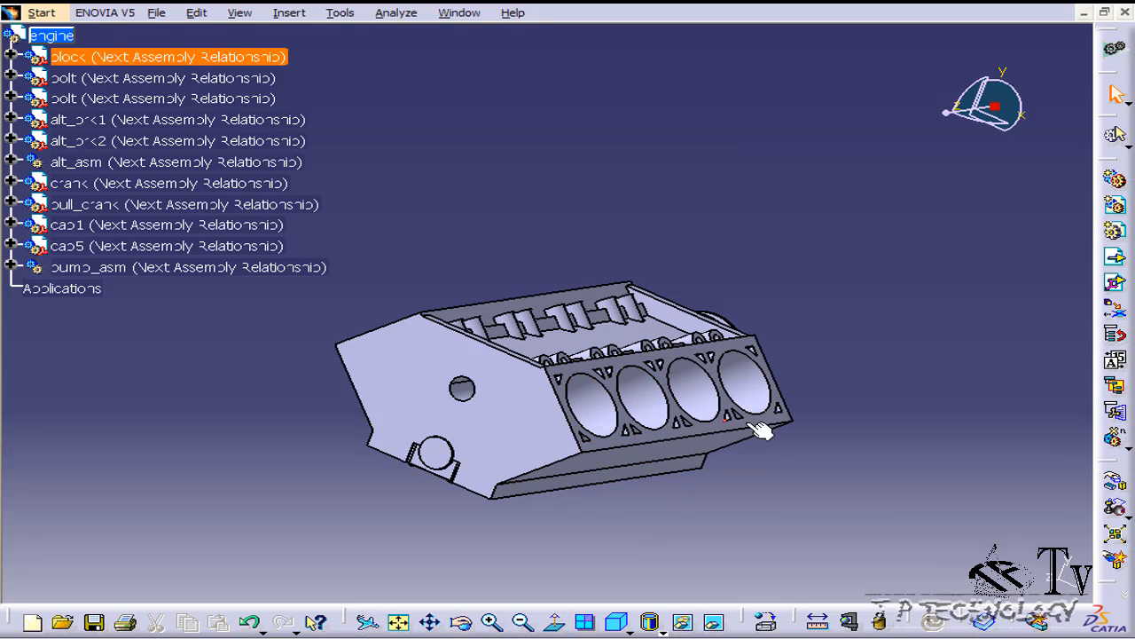
middle_click_drag(864, 404, 650, 393)
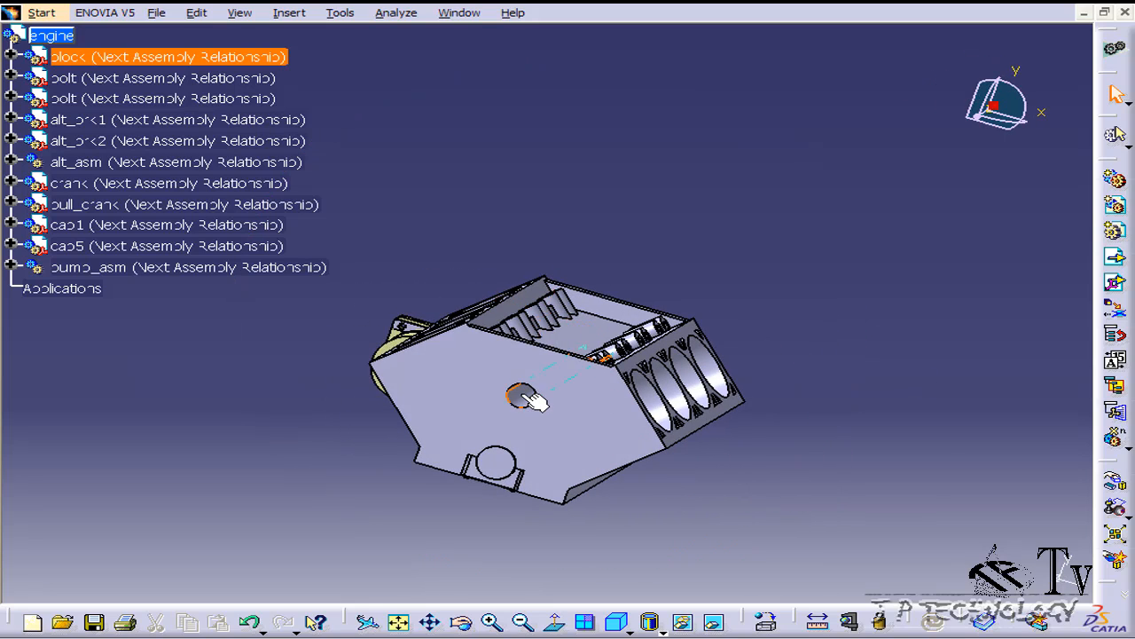
- Open the engine block part in its own window for editing
right_click(580, 413)
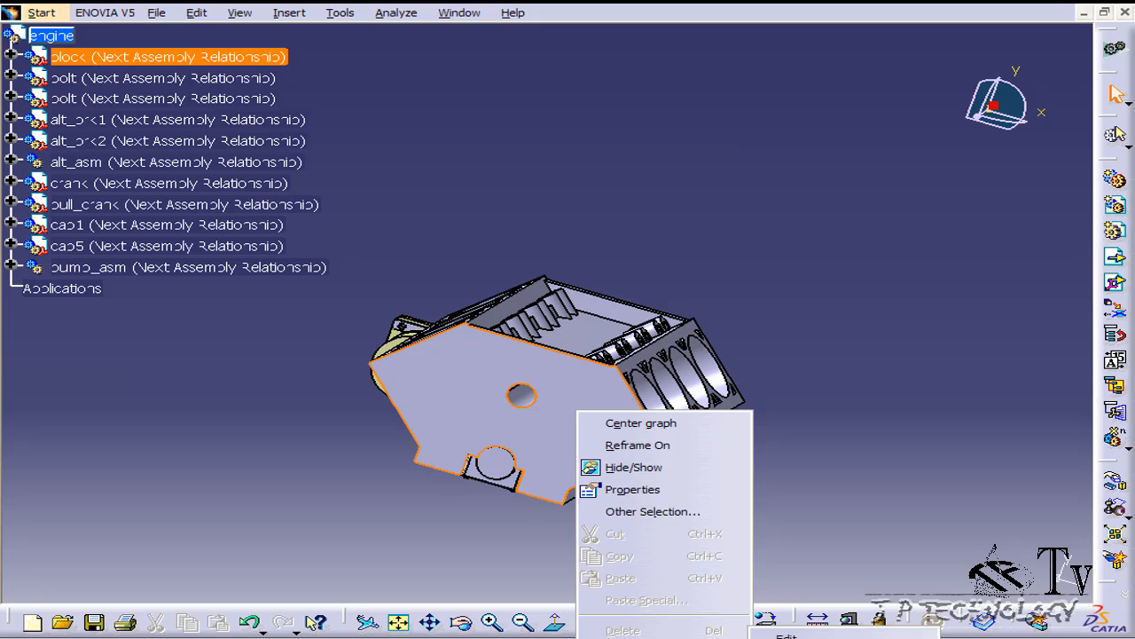
left_click(786, 636)
middle_click_drag(819, 464, 212, 114)
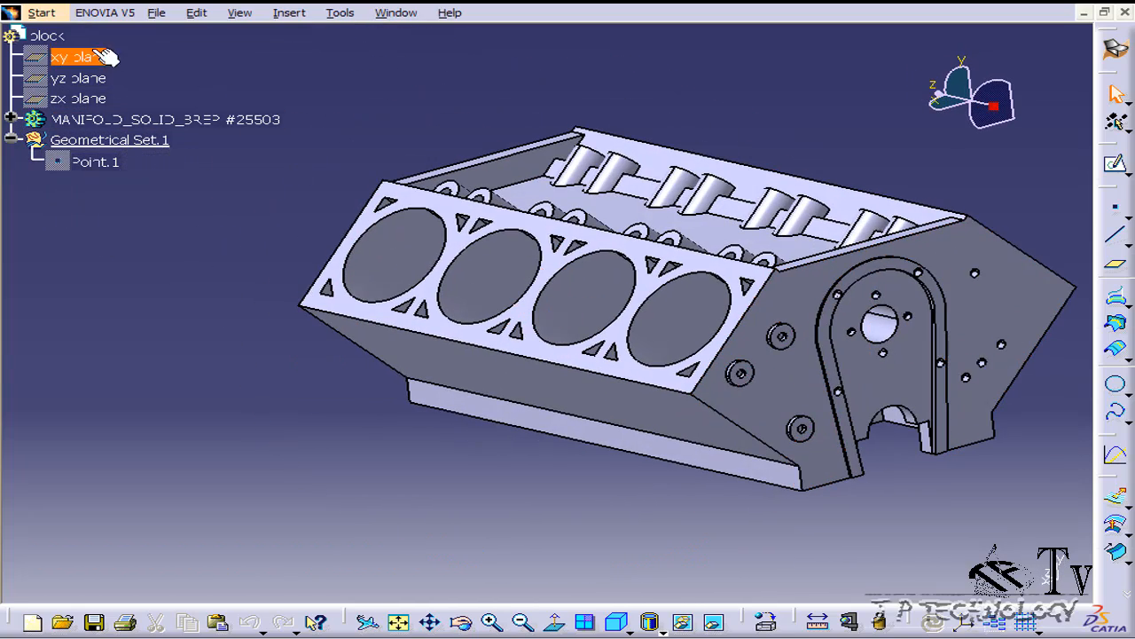
left_click(42, 13)
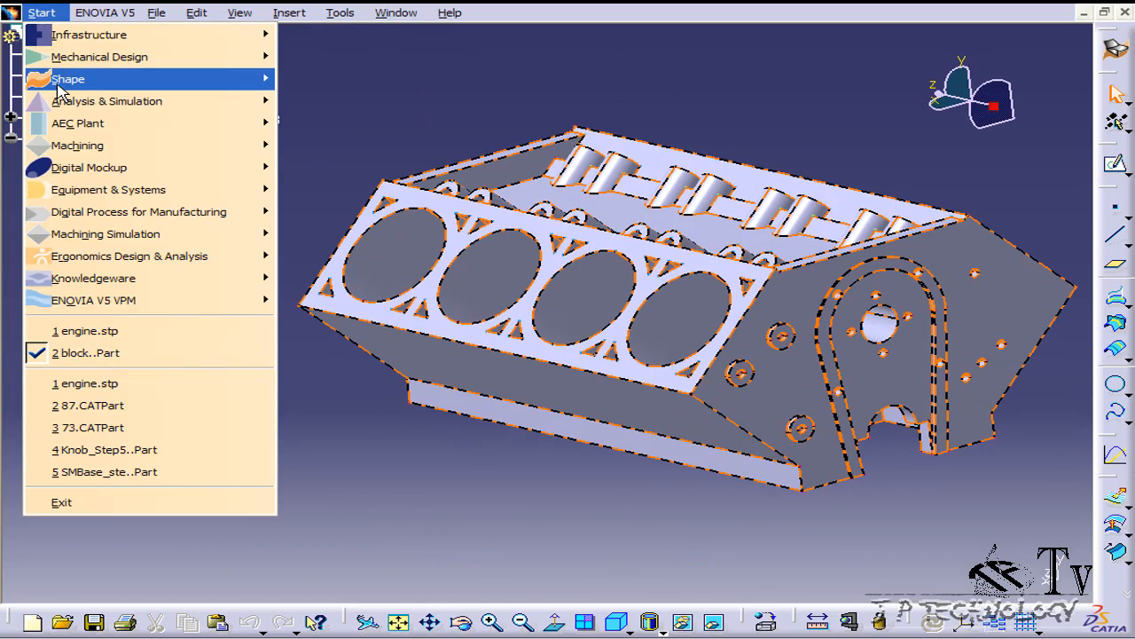
left_click(766, 127)
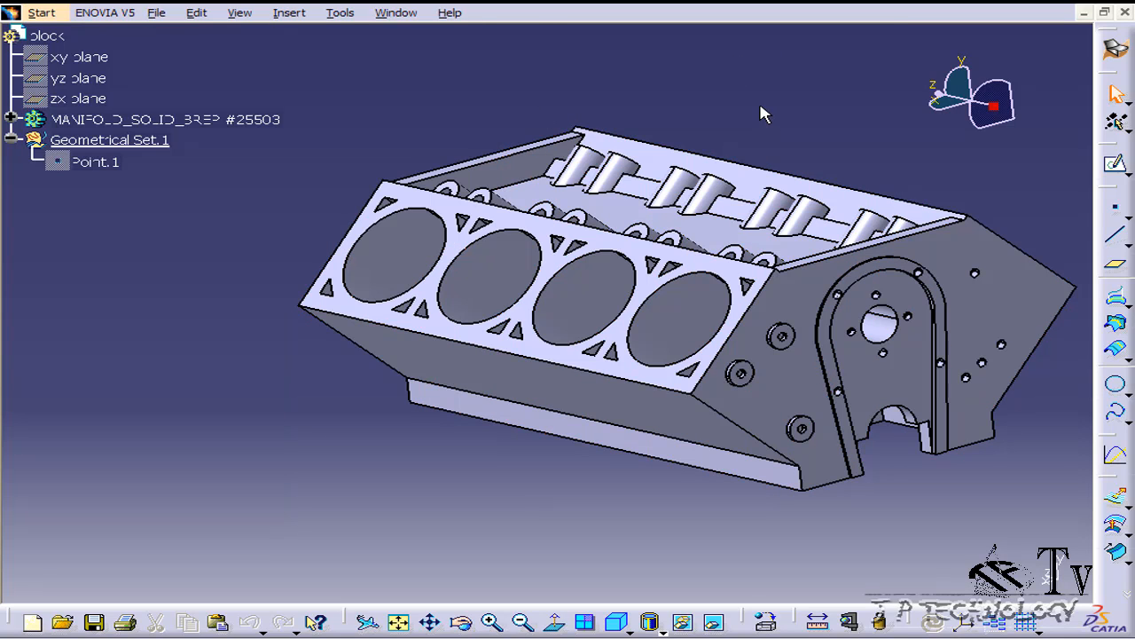
- Create a Circle / Sphere center point at the large central hole in the block's timing-side end face
left_click(1106, 213)
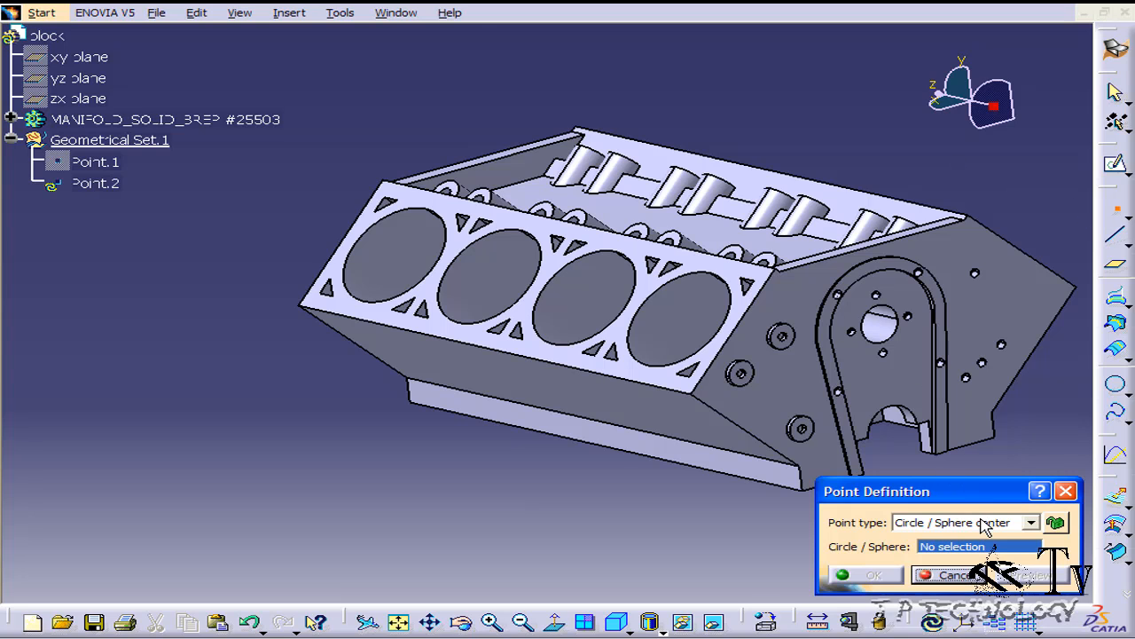
middle_click_drag(599, 451, 449, 442)
middle_click_drag(761, 398, 286, 251, "ctrl")
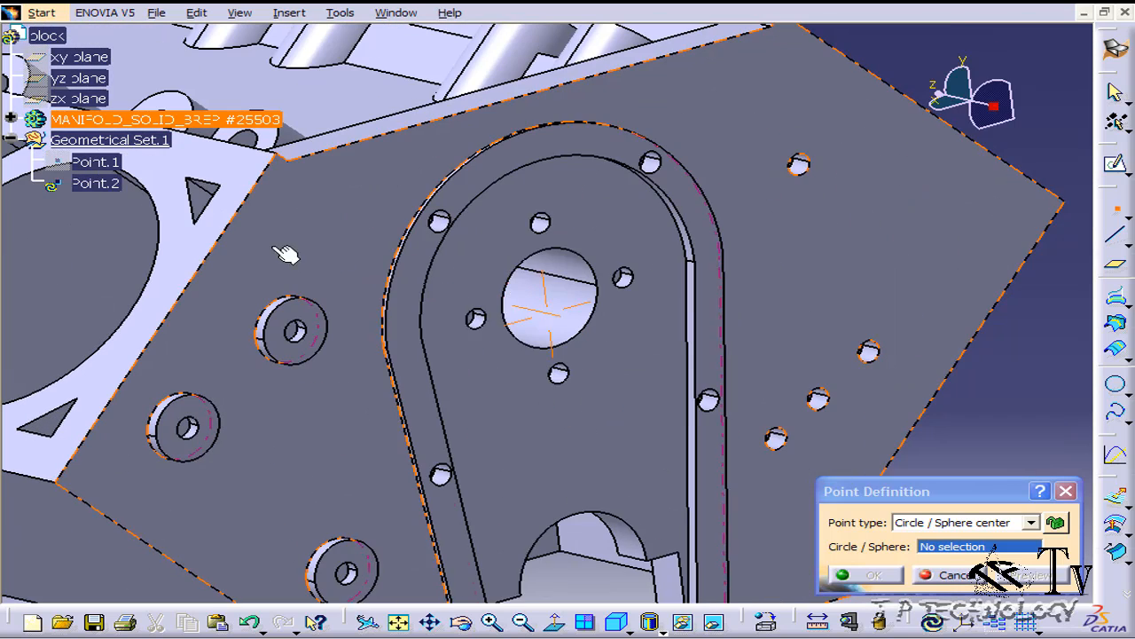
left_click(544, 262)
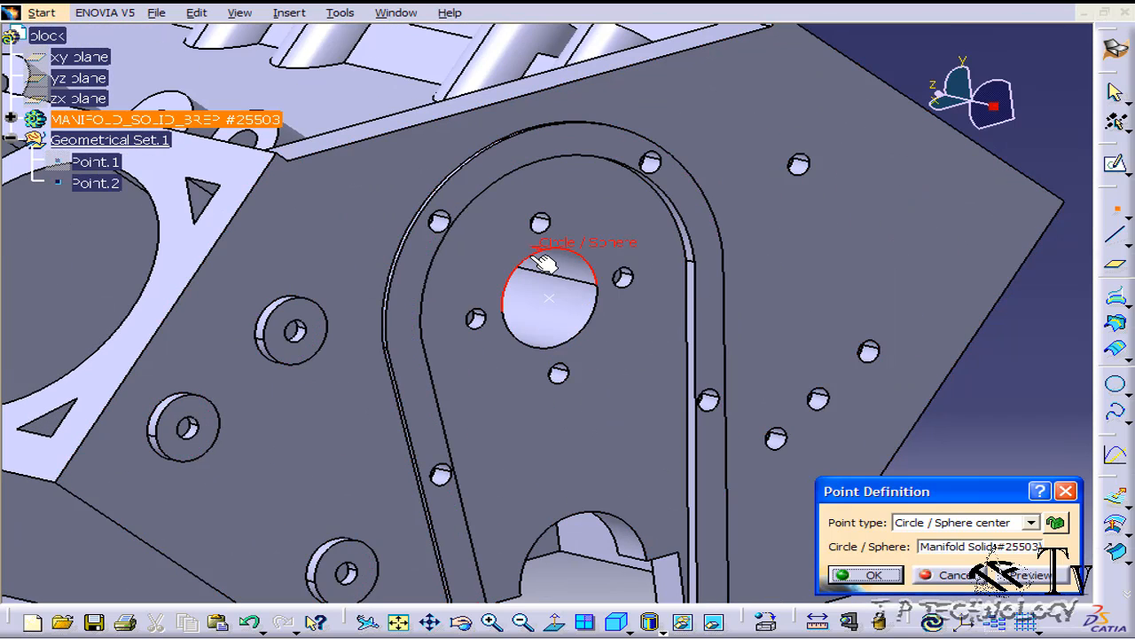
left_click(874, 575)
- Create a second Circle / Sphere center point at the round hole in the block's opposite end face
middle_click_drag(642, 315, 722, 509, "ctrl")
left_click(1114, 217)
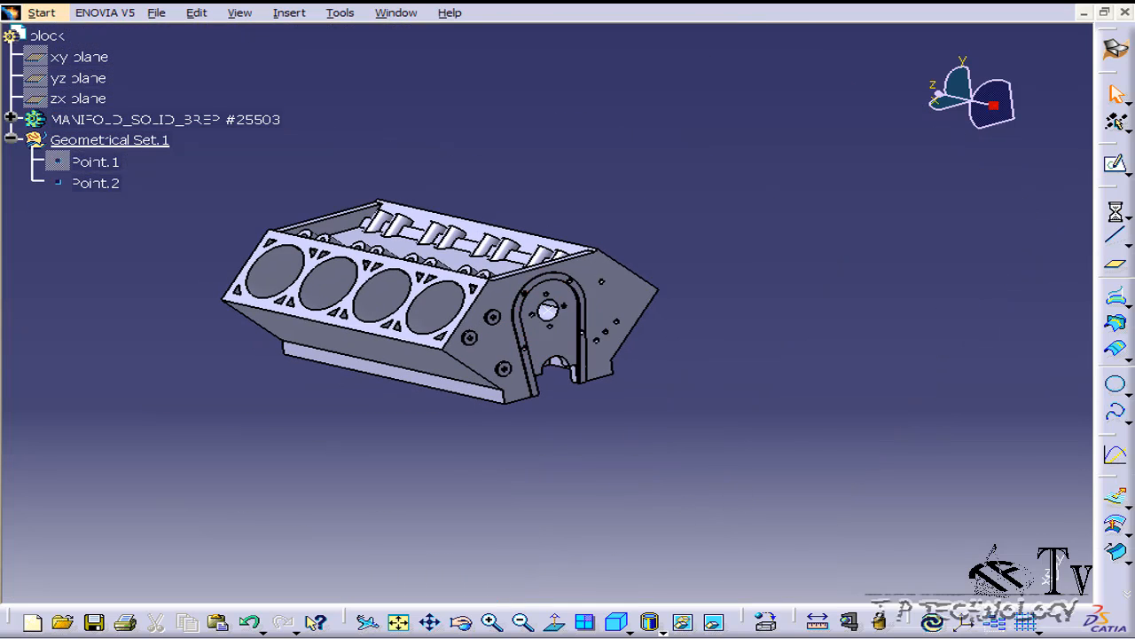
middle_click_drag(475, 441, 532, 213)
left_click(576, 202)
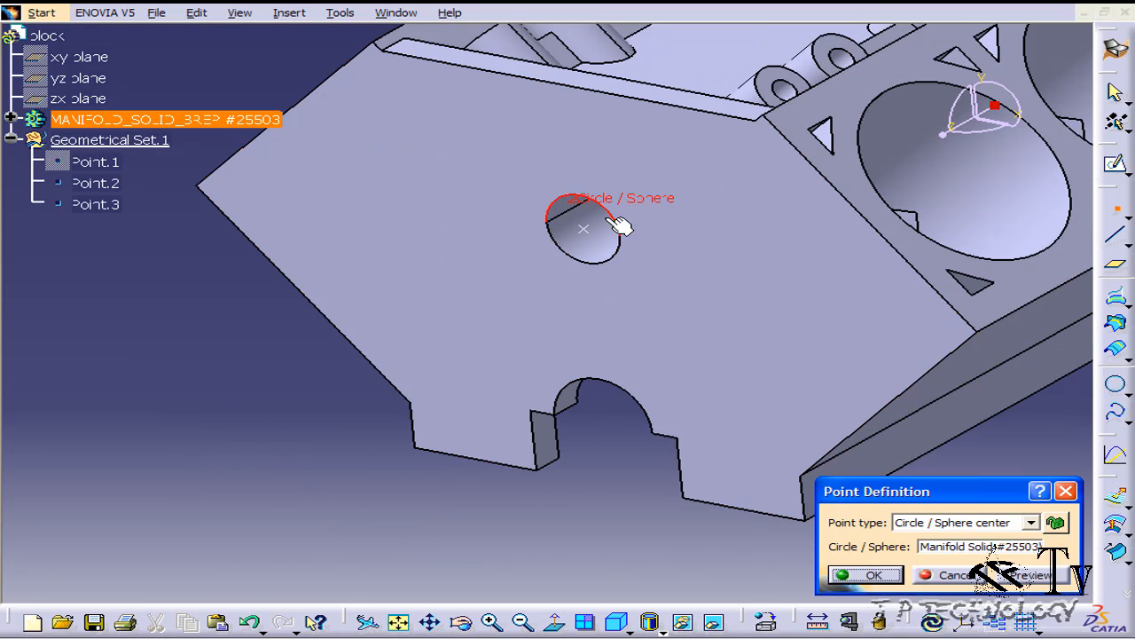
left_click(859, 576)
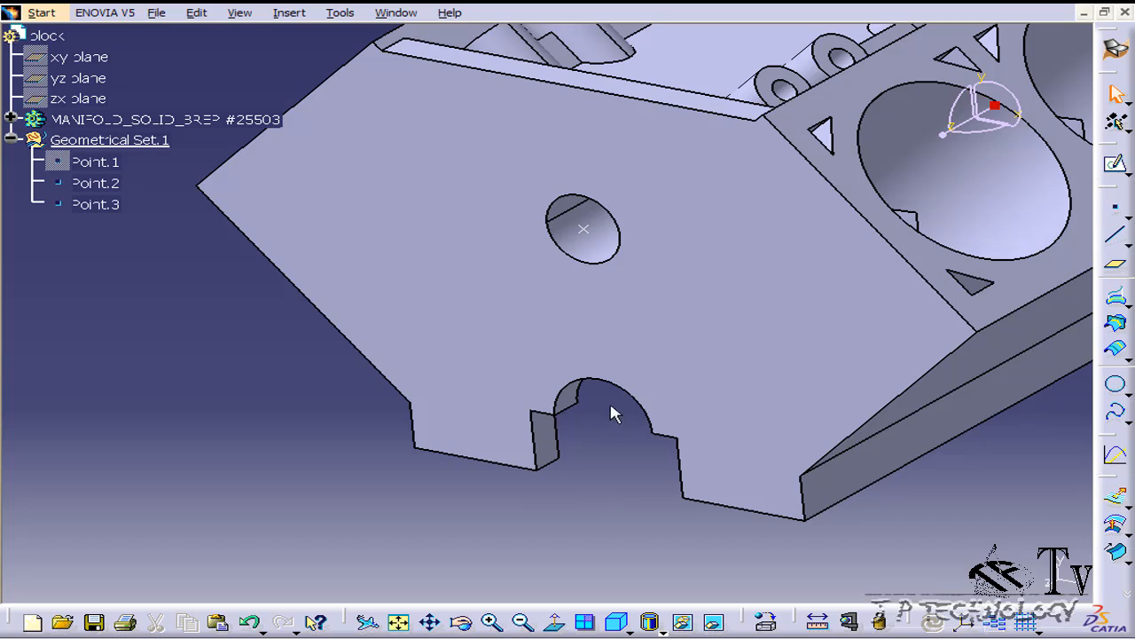
- Create a Point-Point line through the block connecting the two hole-centre points
middle_click_drag(615, 415, 652, 397, "ctrl")
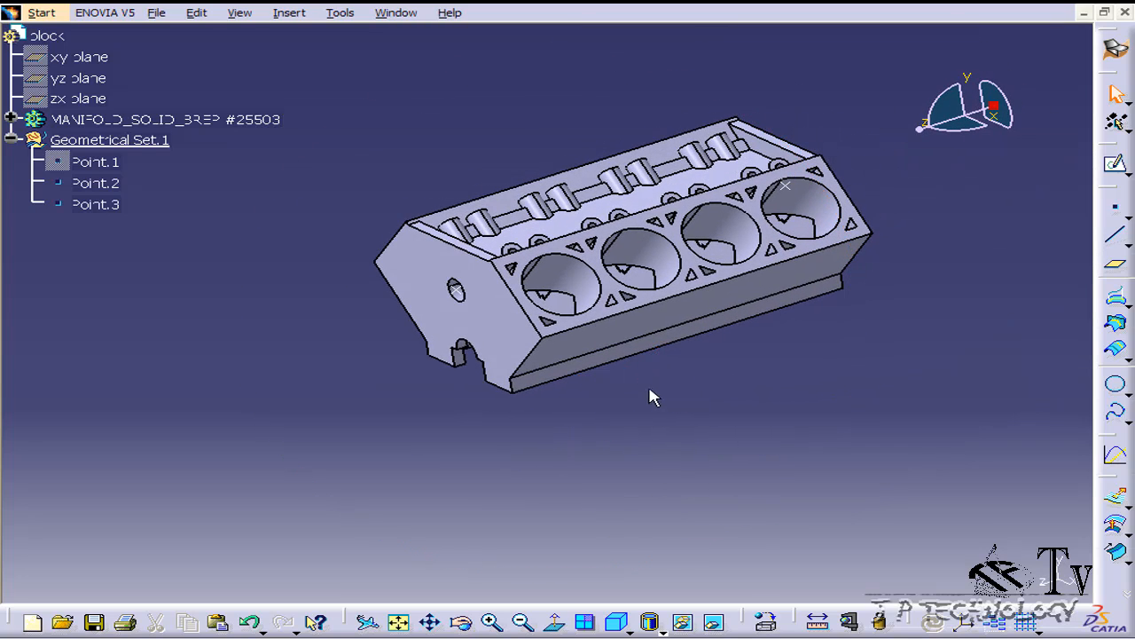
middle_click_drag(841, 330, 829, 298)
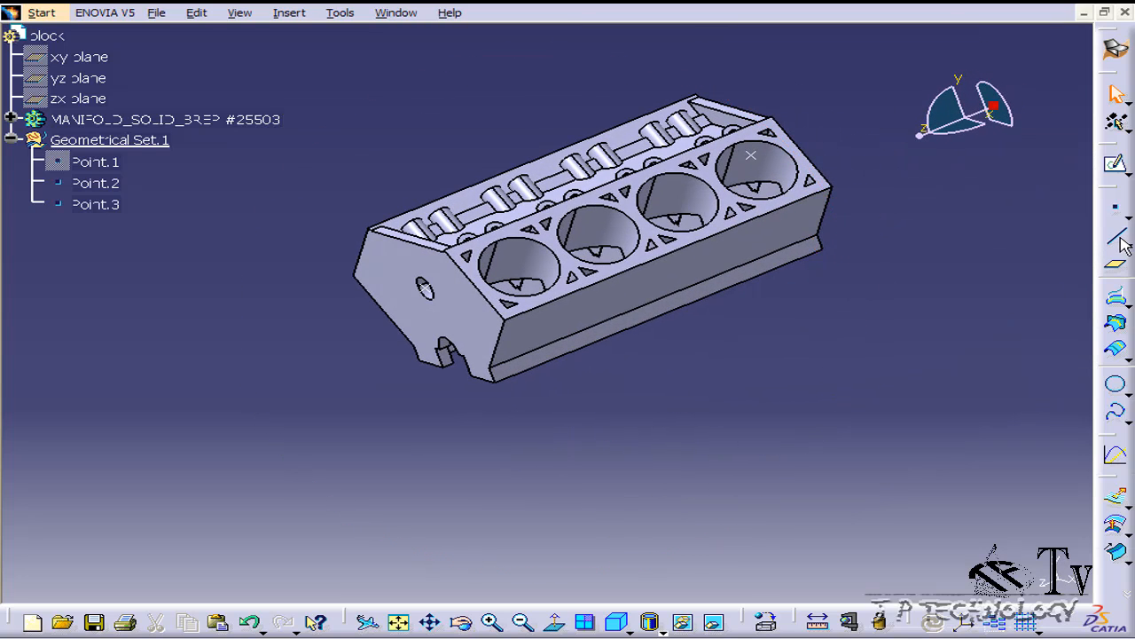
left_click(1118, 239)
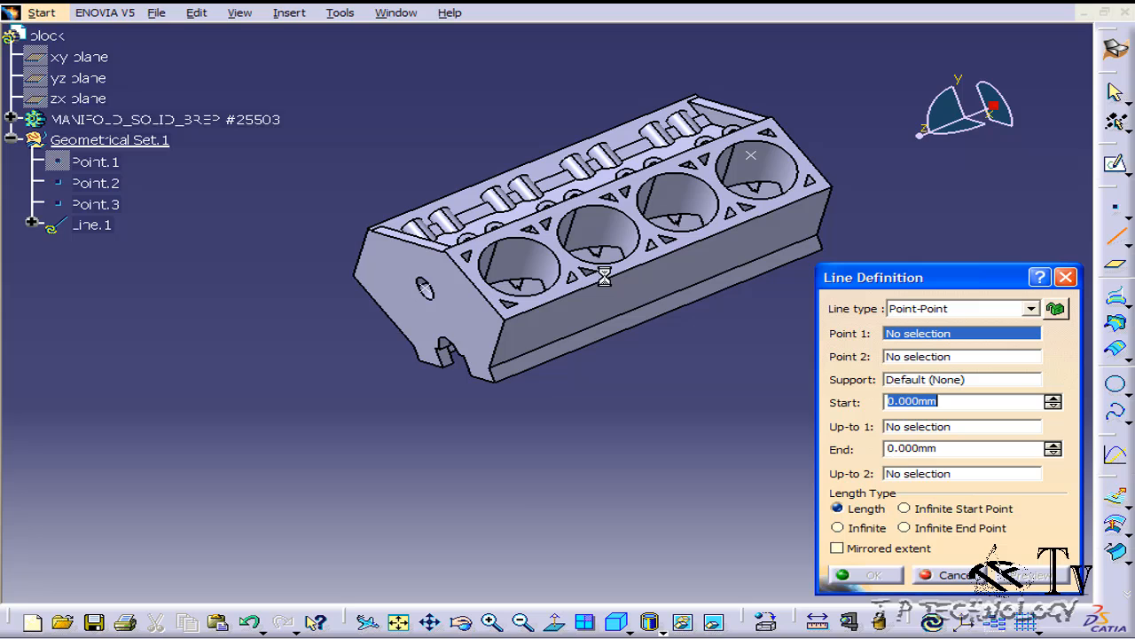
left_click(431, 291)
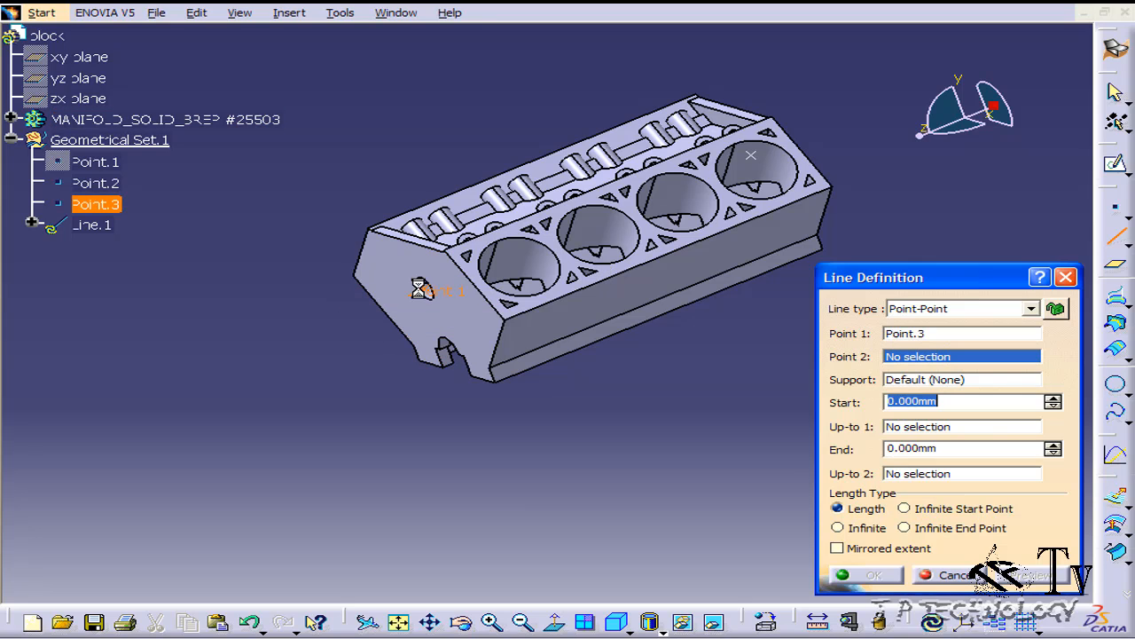
left_click(765, 160)
left_click(881, 576)
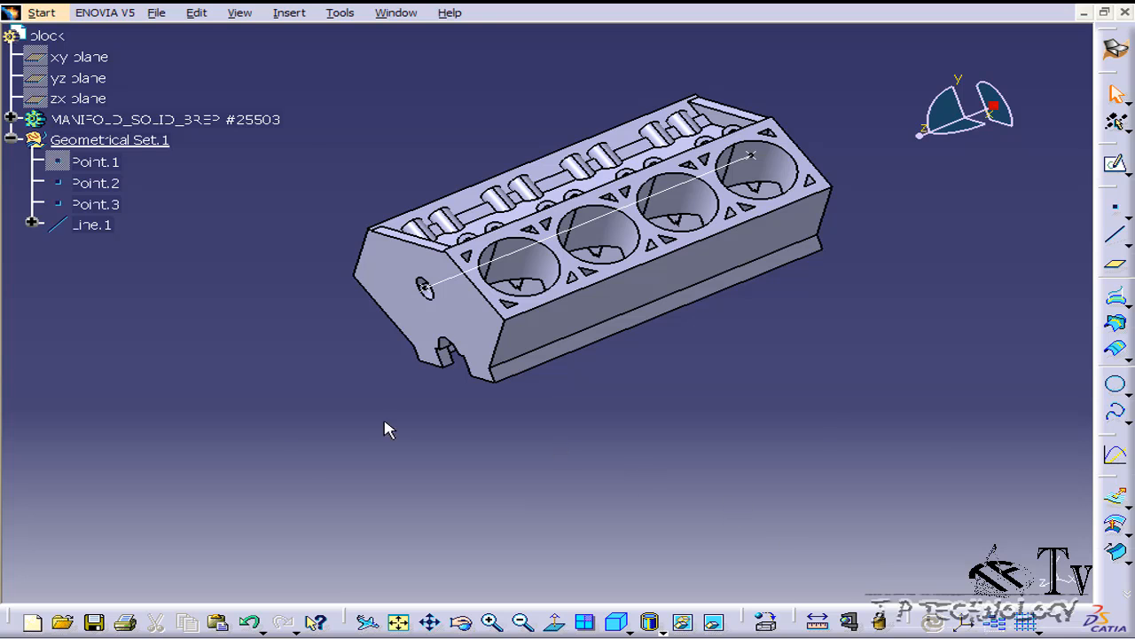
- Inspect the block's new centre line and return to the engine assembly window
middle_click_drag(388, 429, 569, 398)
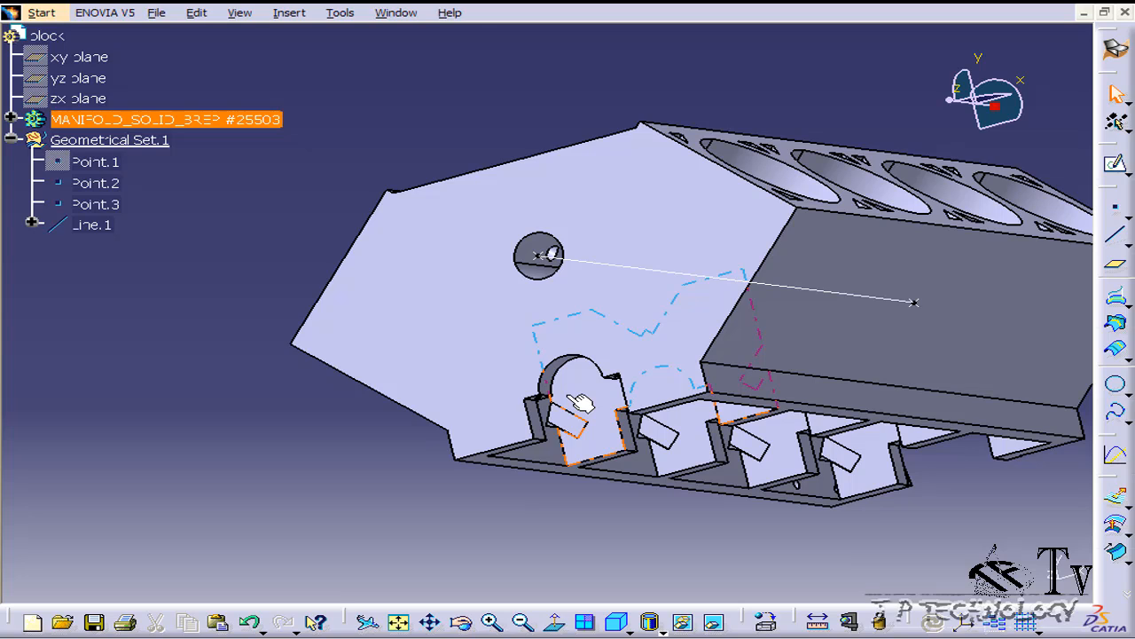
left_click(396, 12)
left_click(412, 131)
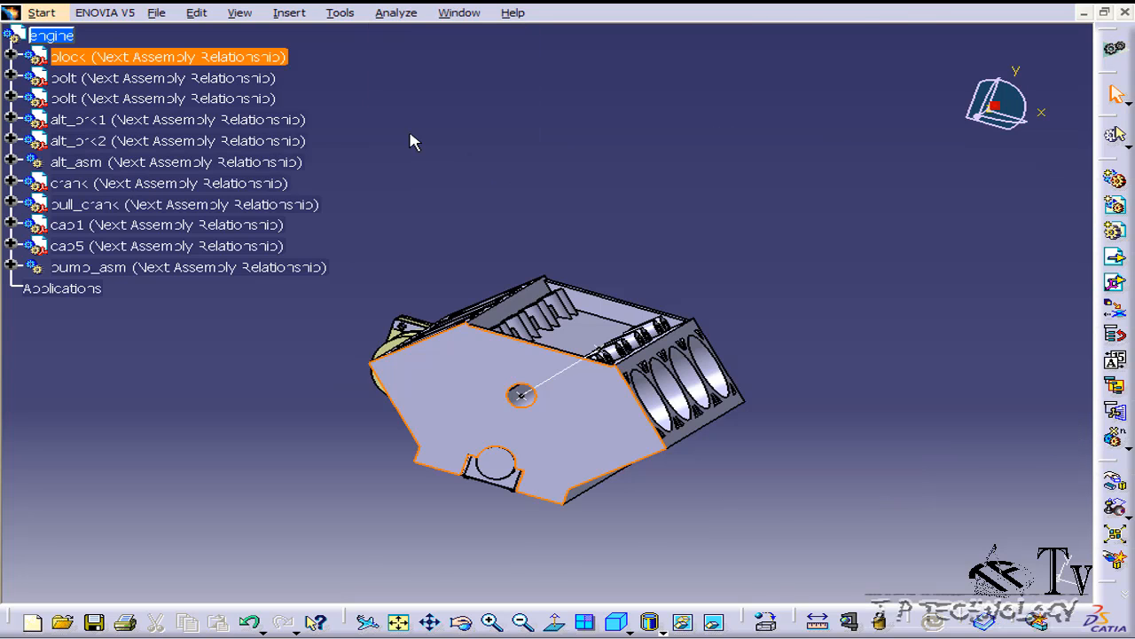
- Attach the compass to the block's centre line near the end-face hole and open the compass manipulation parameters
middle_click_drag(775, 310, 477, 284)
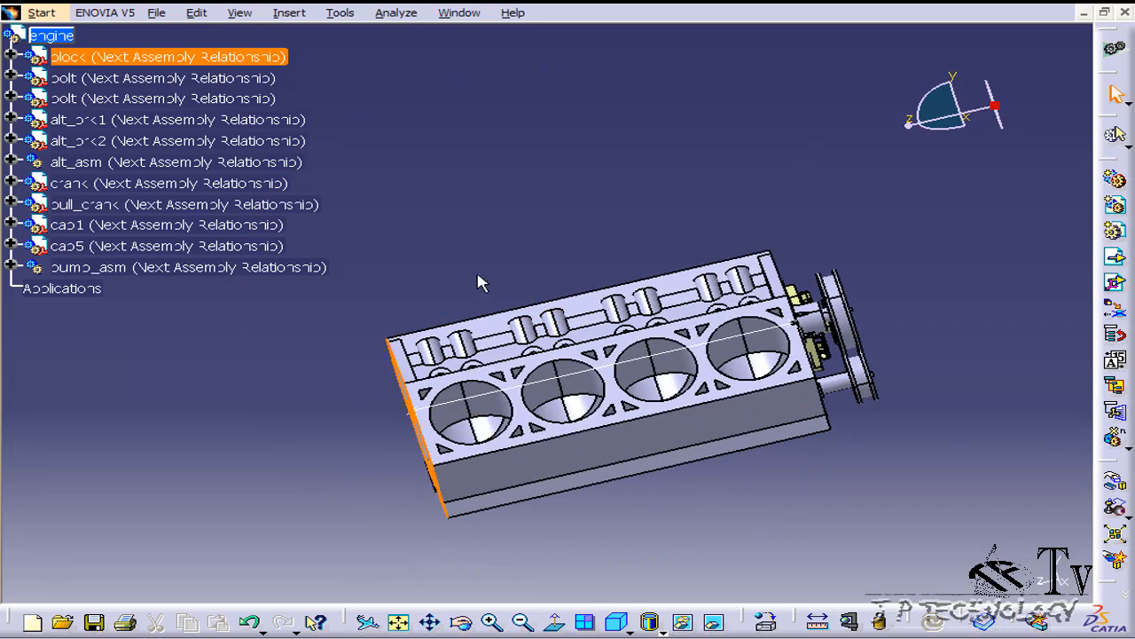
middle_click_drag(530, 212, 764, 174)
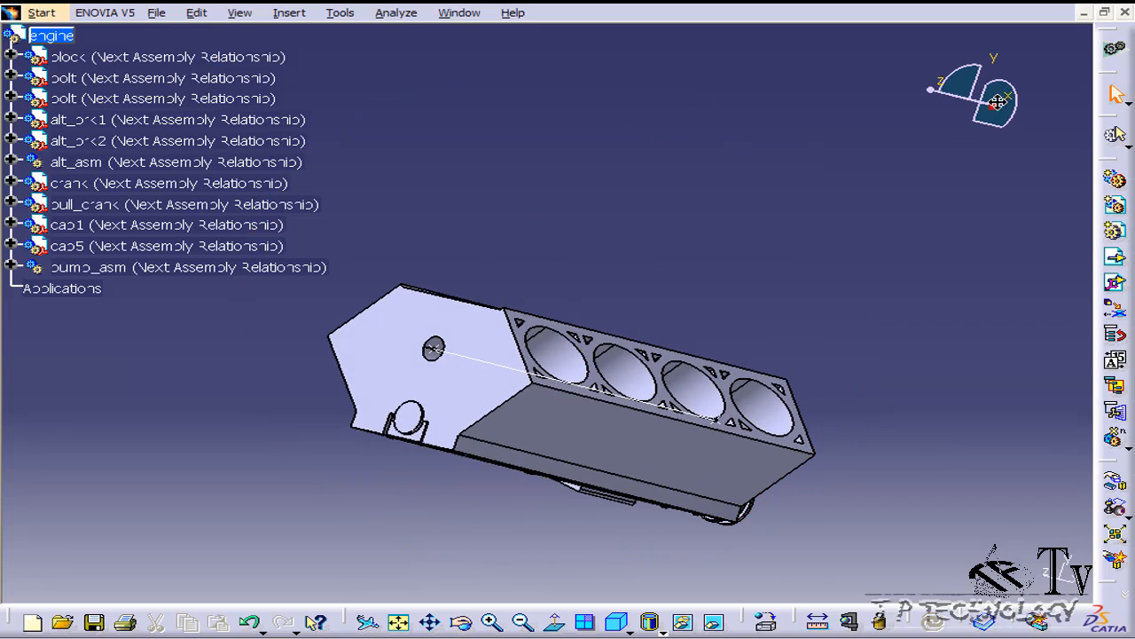
middle_click_drag(913, 246, 421, 253)
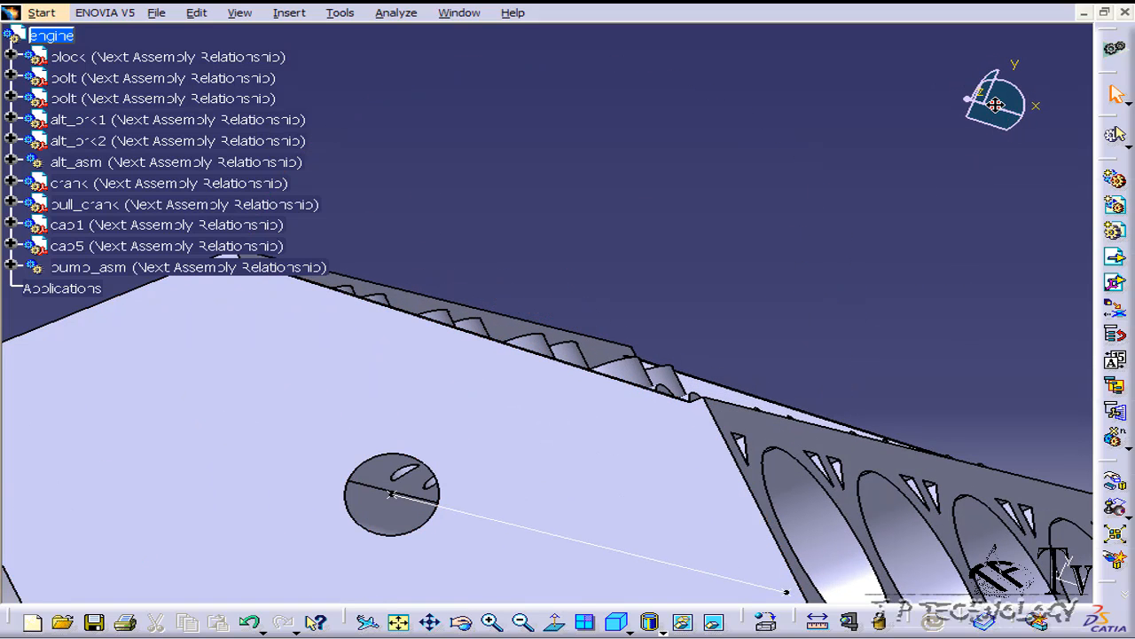
left_click_drag(996, 105, 419, 499)
middle_click_drag(481, 154, 488, 246, "ctrl")
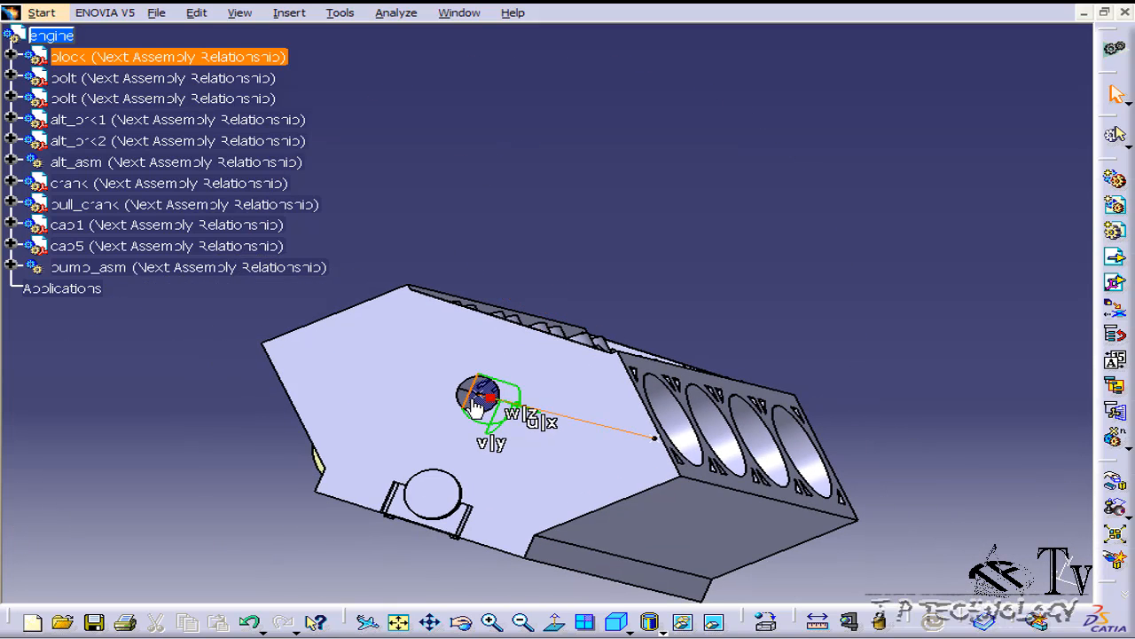
double_click(473, 399)
- Test-rotate the selected block about the compass W axis in 15-degree increments and turn it back to 0 degrees
middle_click_drag(476, 273, 266, 473)
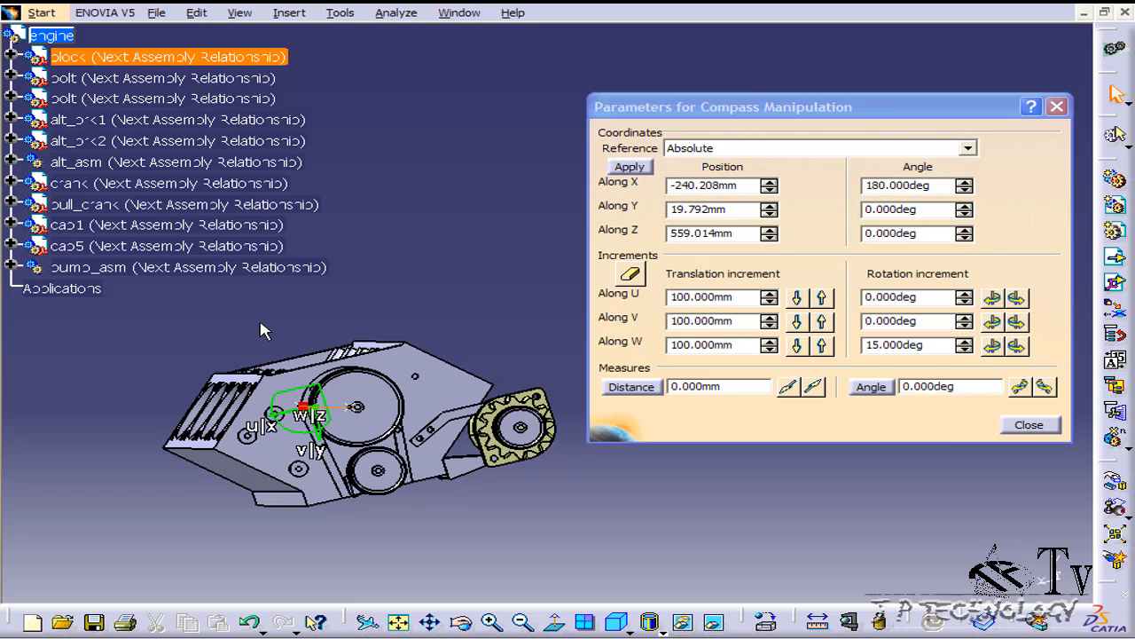
left_click(54, 36)
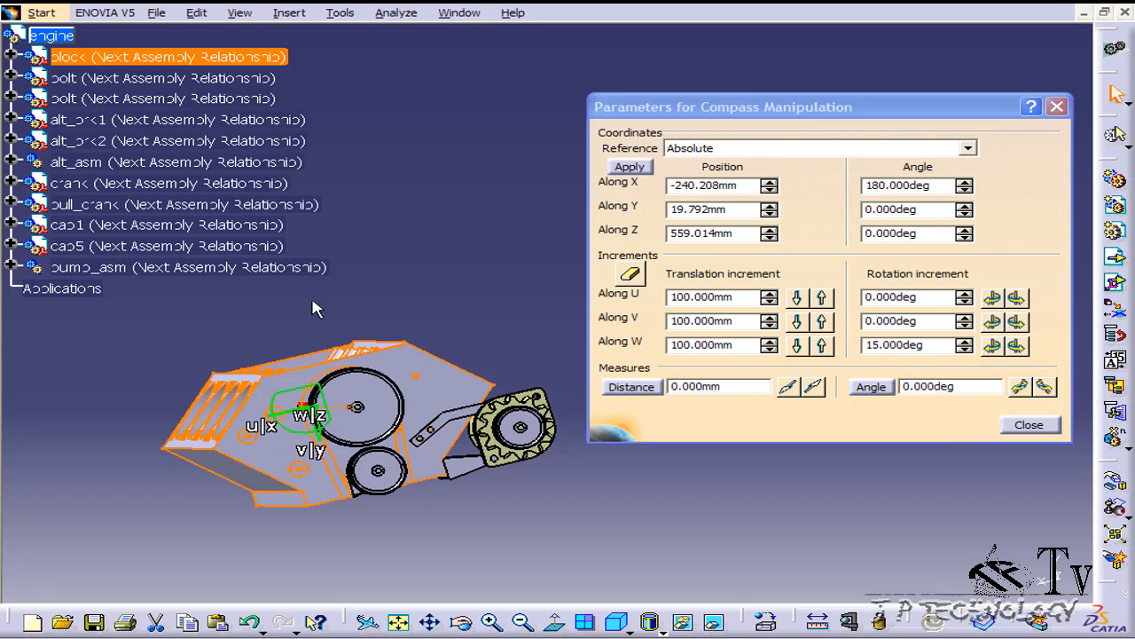
middle_click_drag(297, 312, 344, 354)
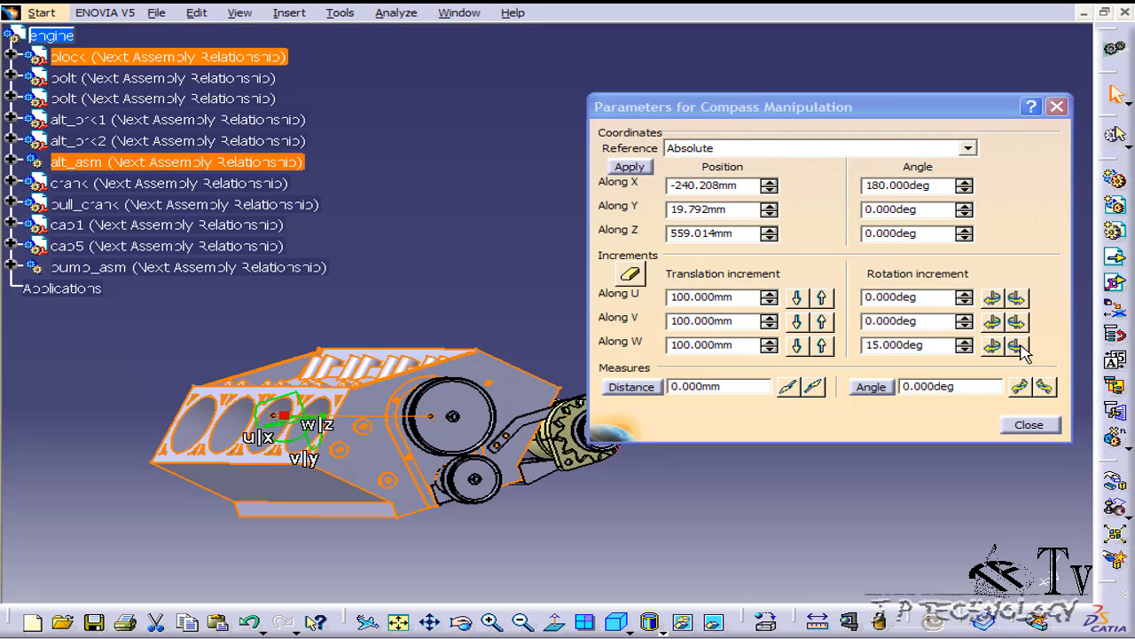
left_click(990, 346)
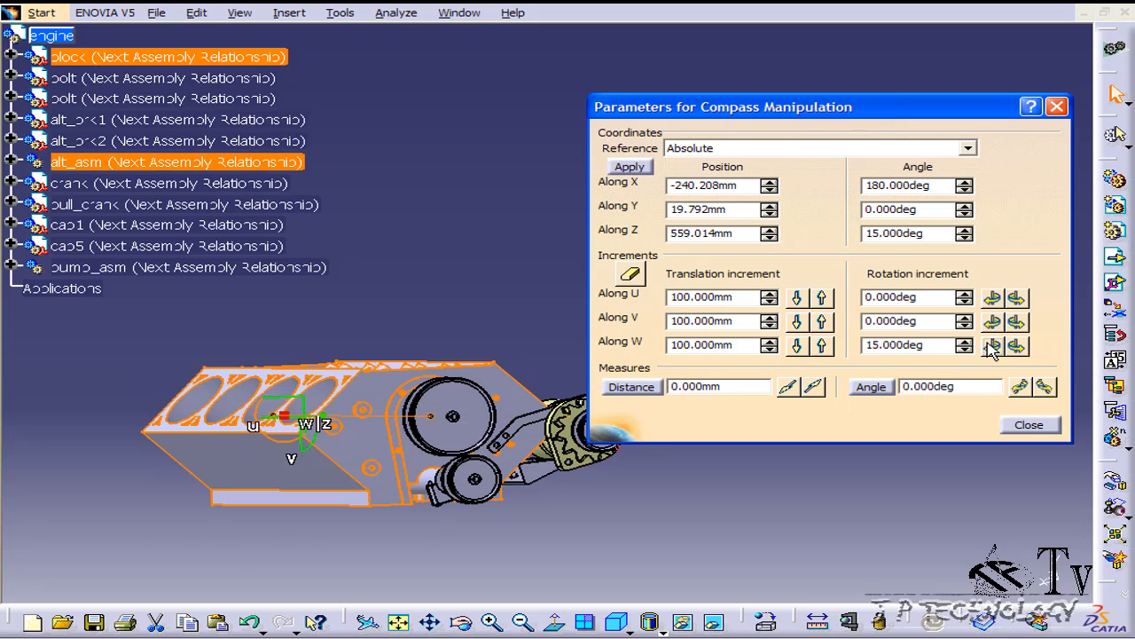
left_click(991, 347)
left_click(990, 346)
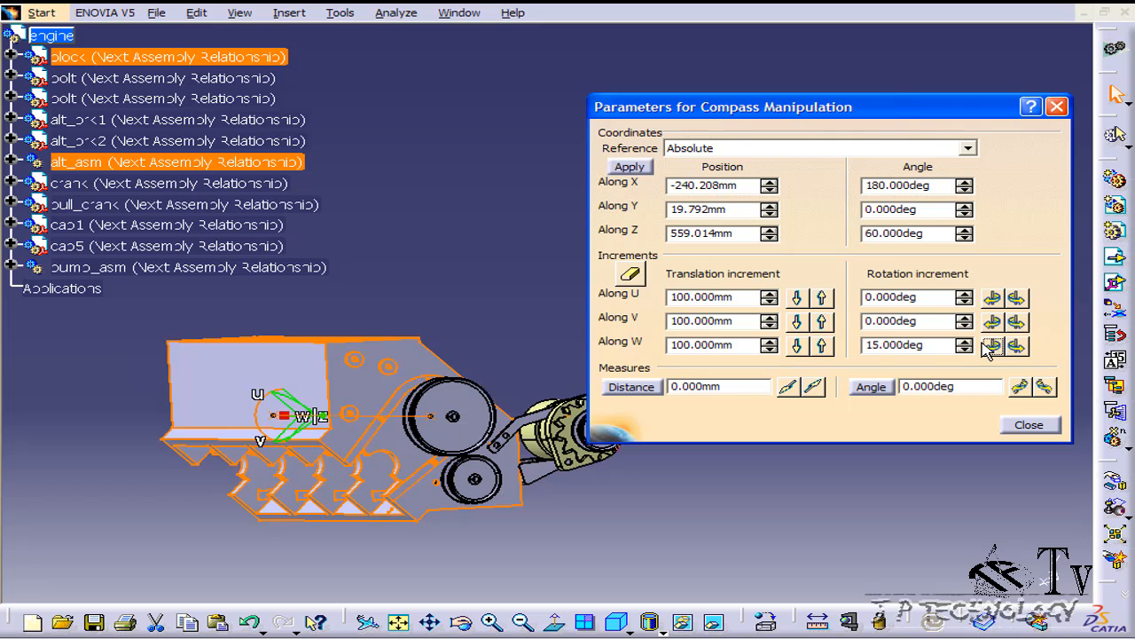
left_click(990, 346)
left_click(1016, 346)
left_click(1017, 346)
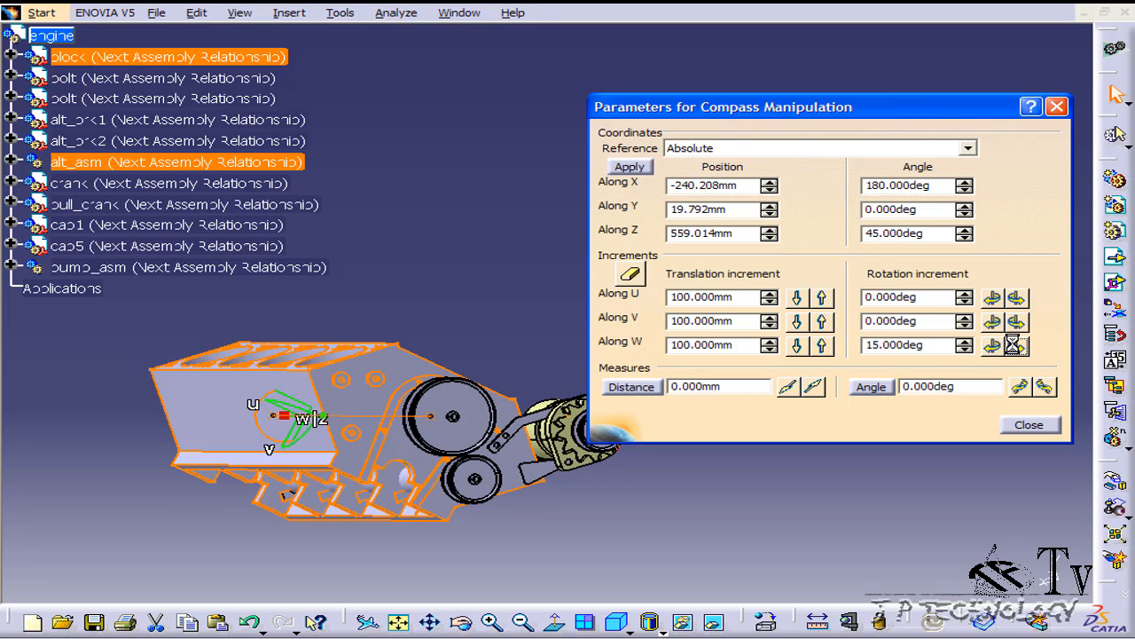
left_click(1017, 346)
left_click(1017, 346)
left_click(1017, 346)
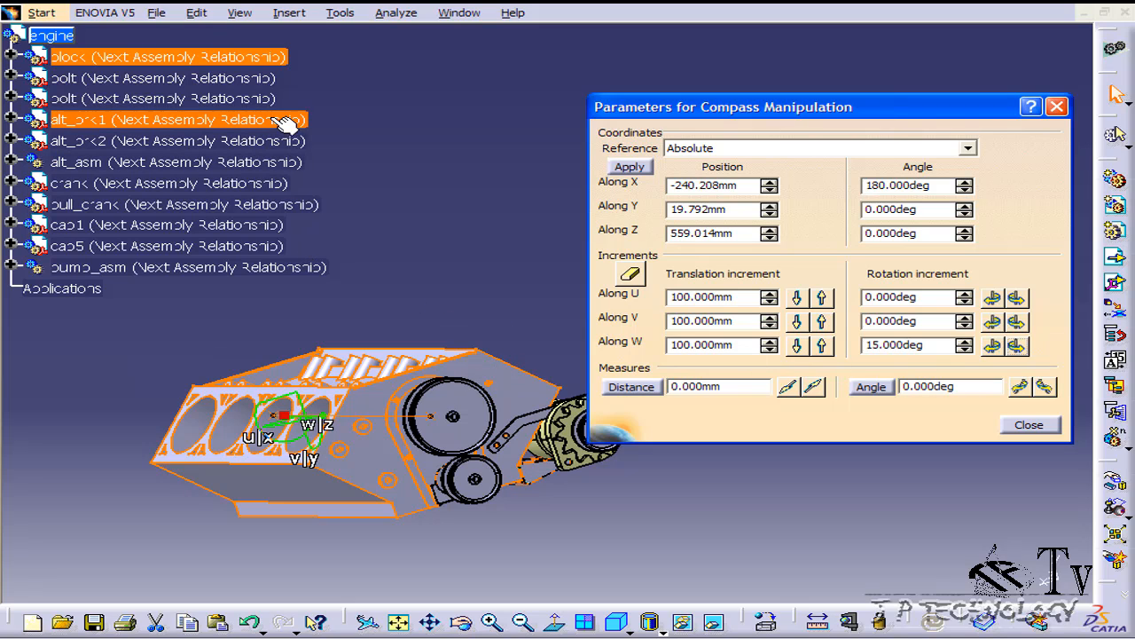
- Add both bolts, the second alternator bracket, alt_asm, crank, pull_crank, cap1, cap5 and pump_asm to the current component selection
left_click(208, 78, "ctrl")
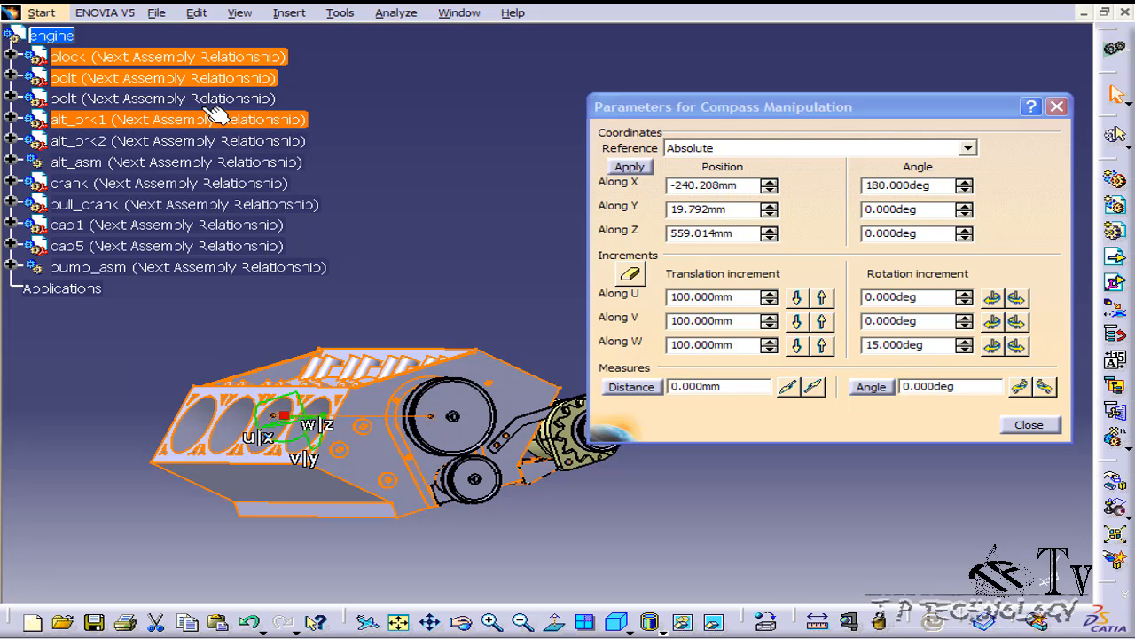
left_click(205, 116, "ctrl")
left_click(204, 140, "ctrl")
left_click(200, 162, "ctrl")
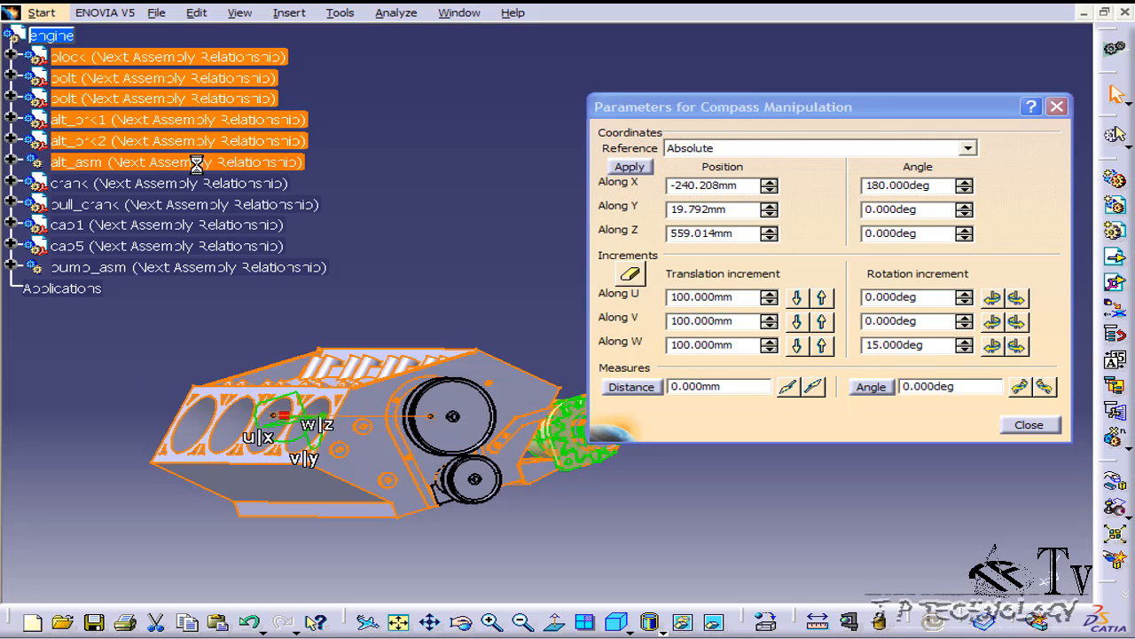
left_click(193, 182, "ctrl")
left_click(195, 204, "ctrl")
left_click(194, 225, "ctrl")
left_click(188, 246, "ctrl")
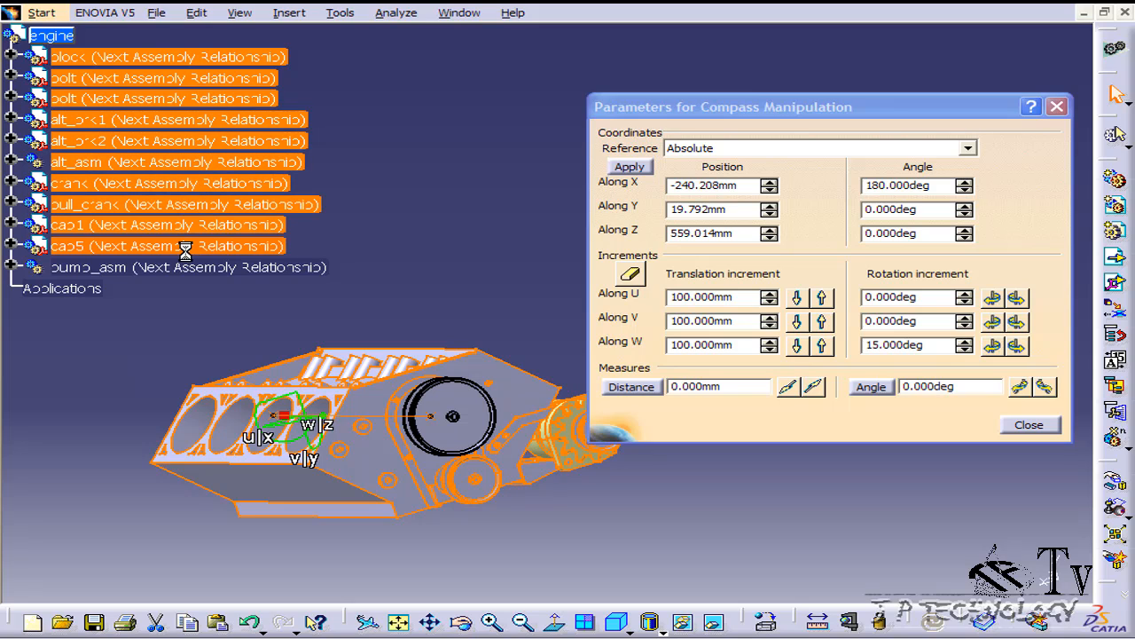
left_click(185, 267, "ctrl")
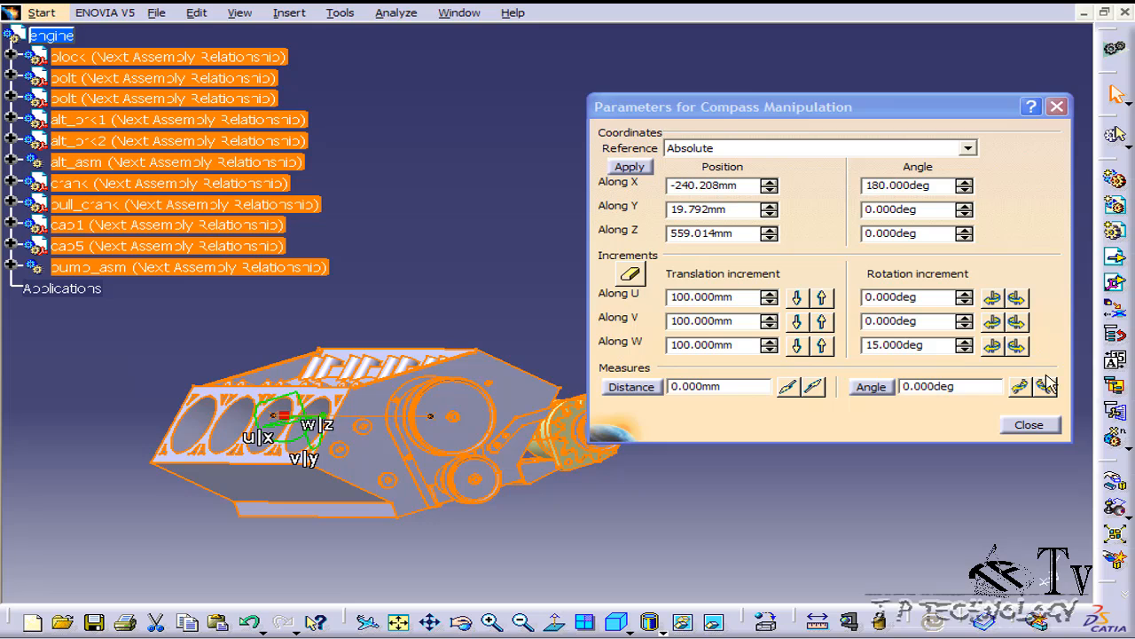
- Test-rotate all selected engine components about the compass W axis to 75 degrees in 15-degree increments, return them to 0 degrees and clear the selection
left_click(996, 348)
left_click(995, 348)
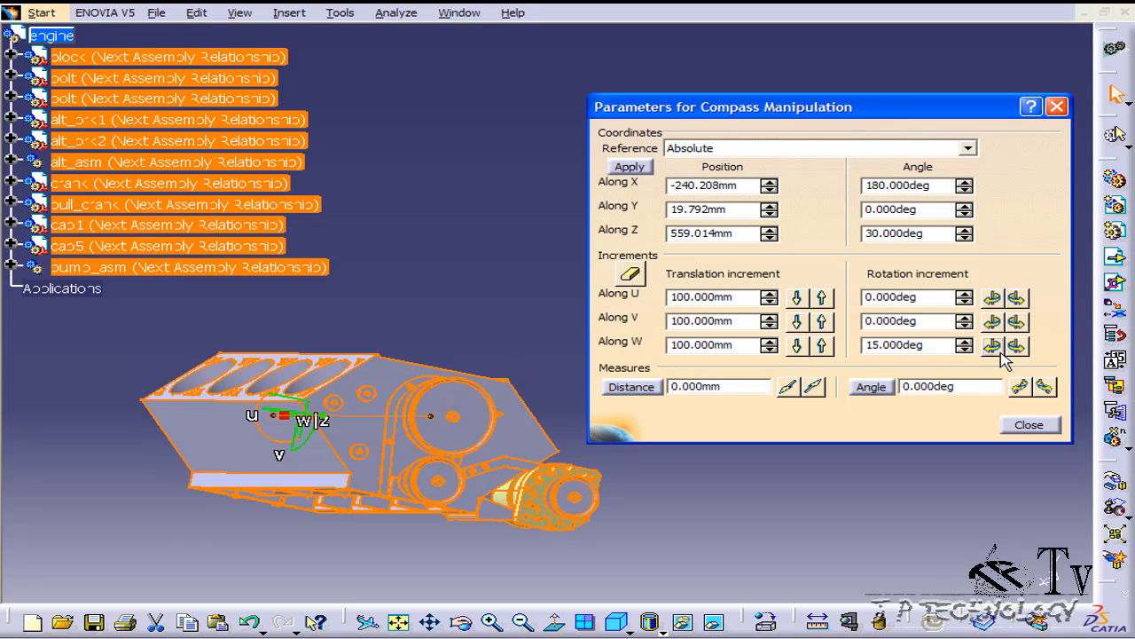
left_click(995, 348)
left_click(994, 347)
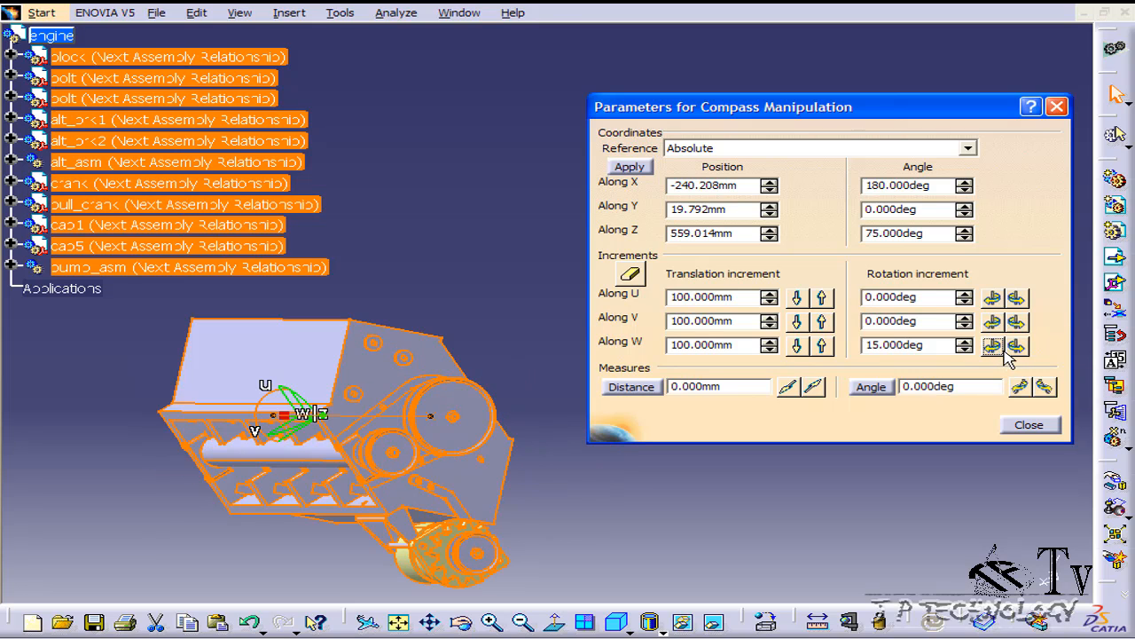
left_click(1017, 347)
left_click(1018, 347)
left_click(1018, 346)
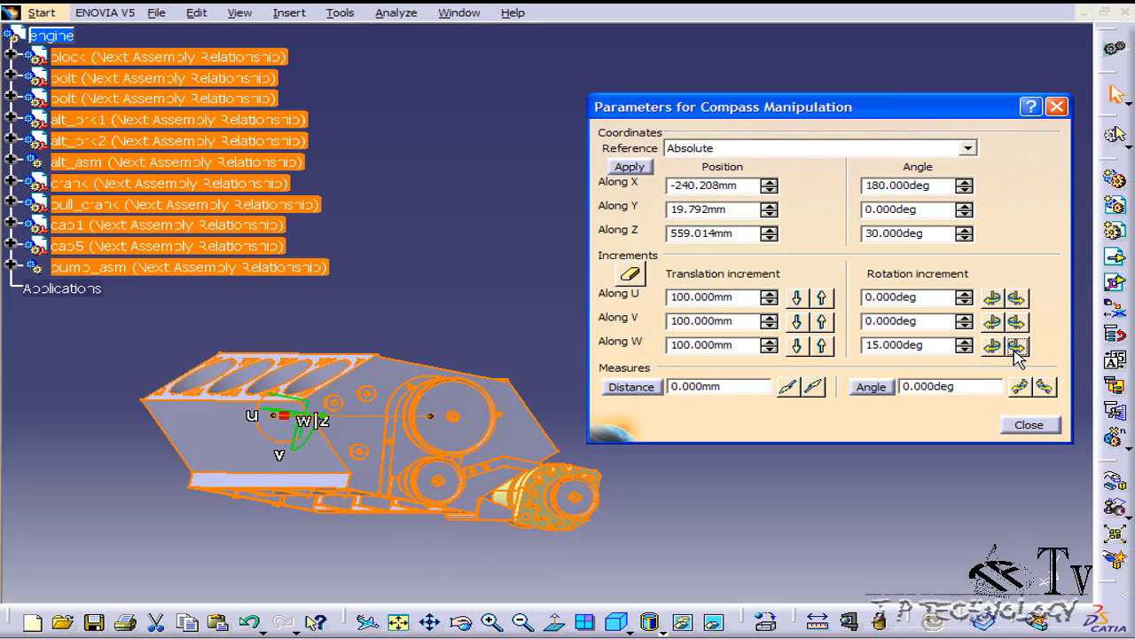
left_click(1018, 347)
left_click(1017, 347)
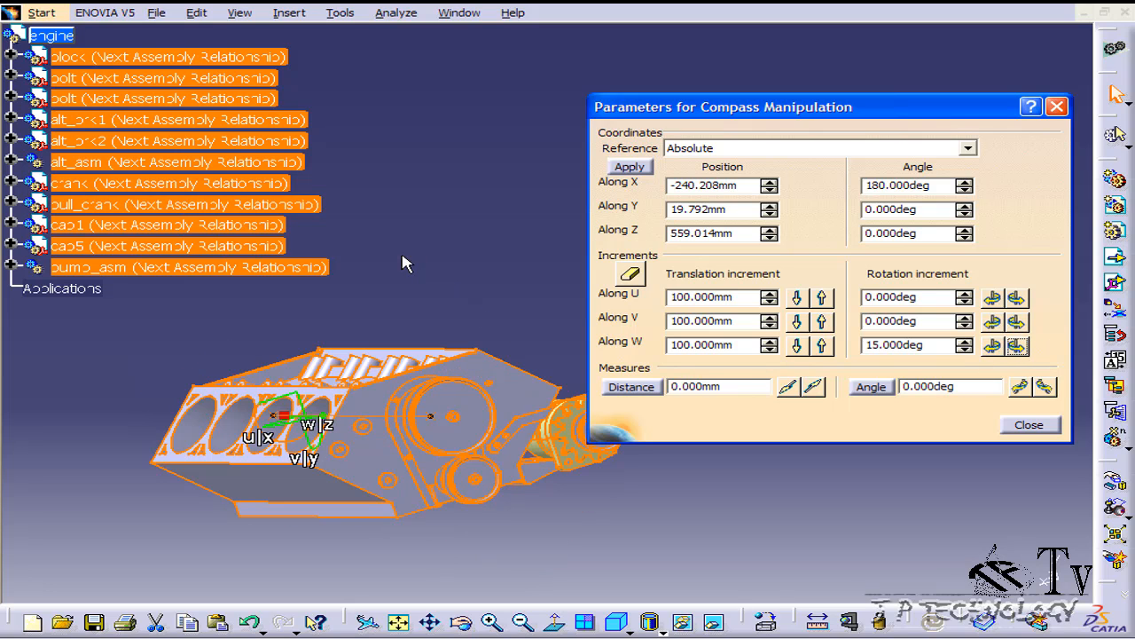
left_click(435, 222)
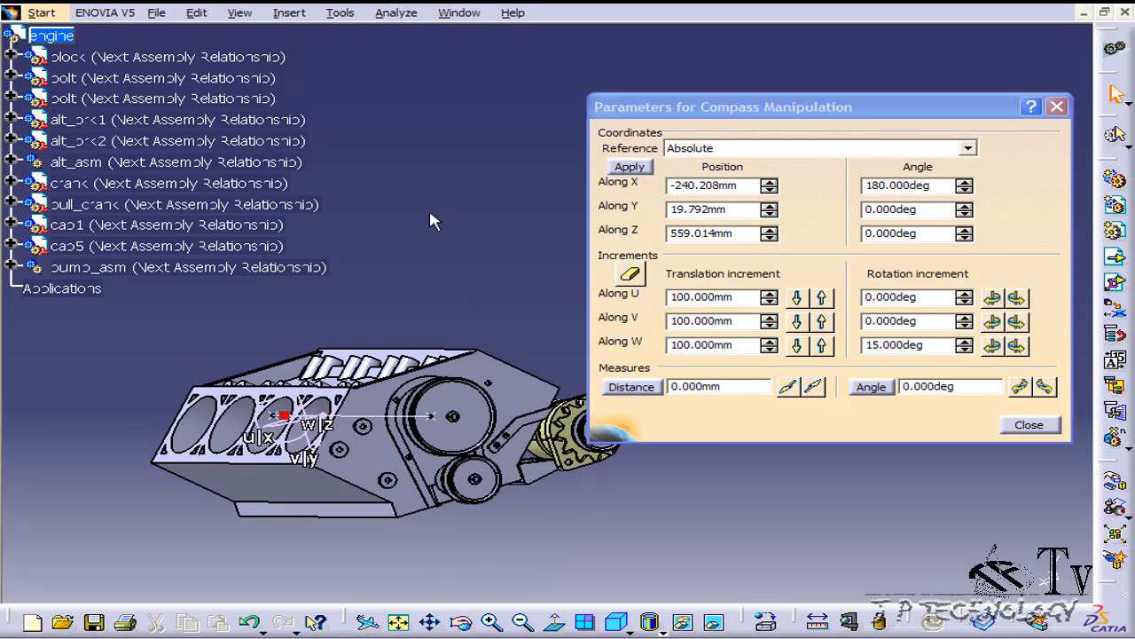
- Expand alt_asm and rotate only its alt component 45 degrees about the compass W axis in 15-degree increments
left_click(86, 166)
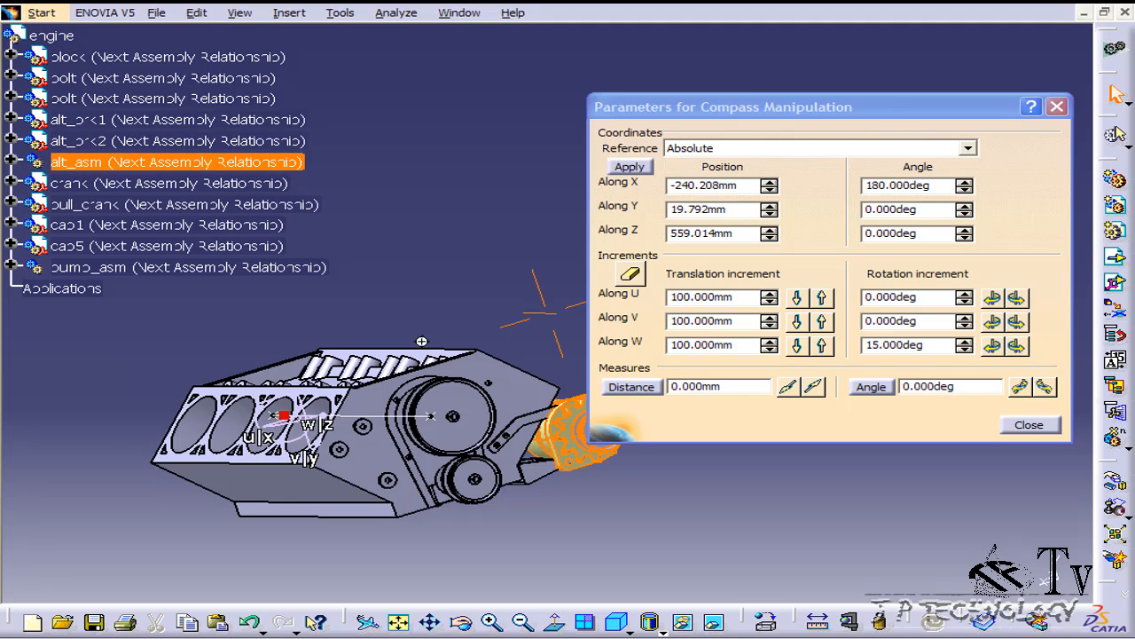
middle_click_drag(540, 287, 252, 293)
middle_click_drag(429, 433, 559, 399, "ctrl")
middle_click_drag(479, 366, 470, 401, "ctrl")
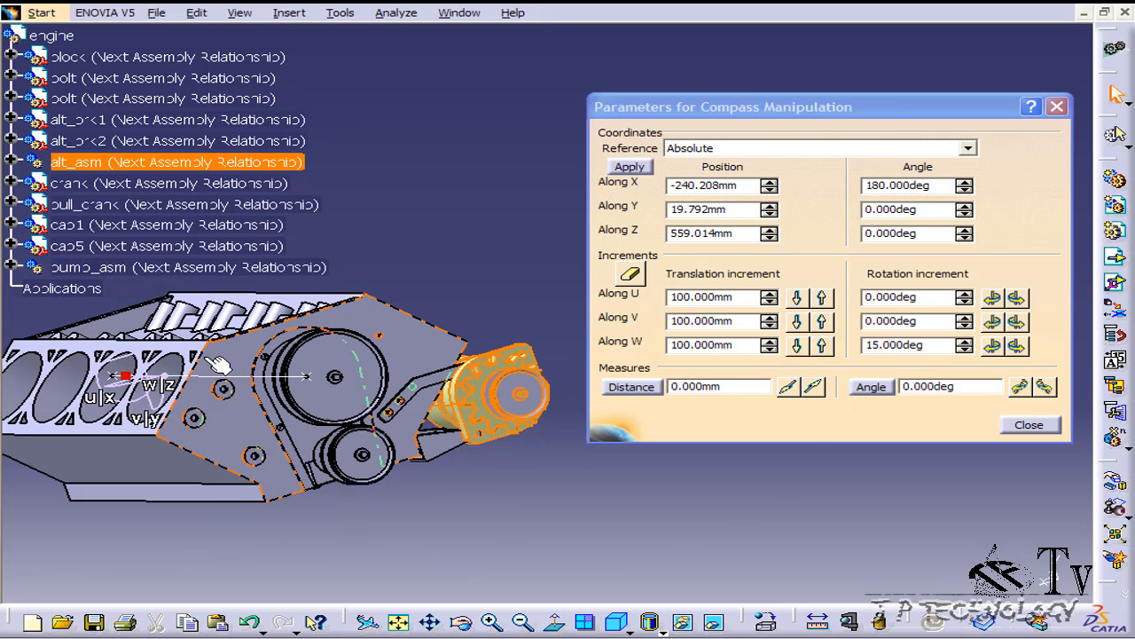
left_click(11, 162)
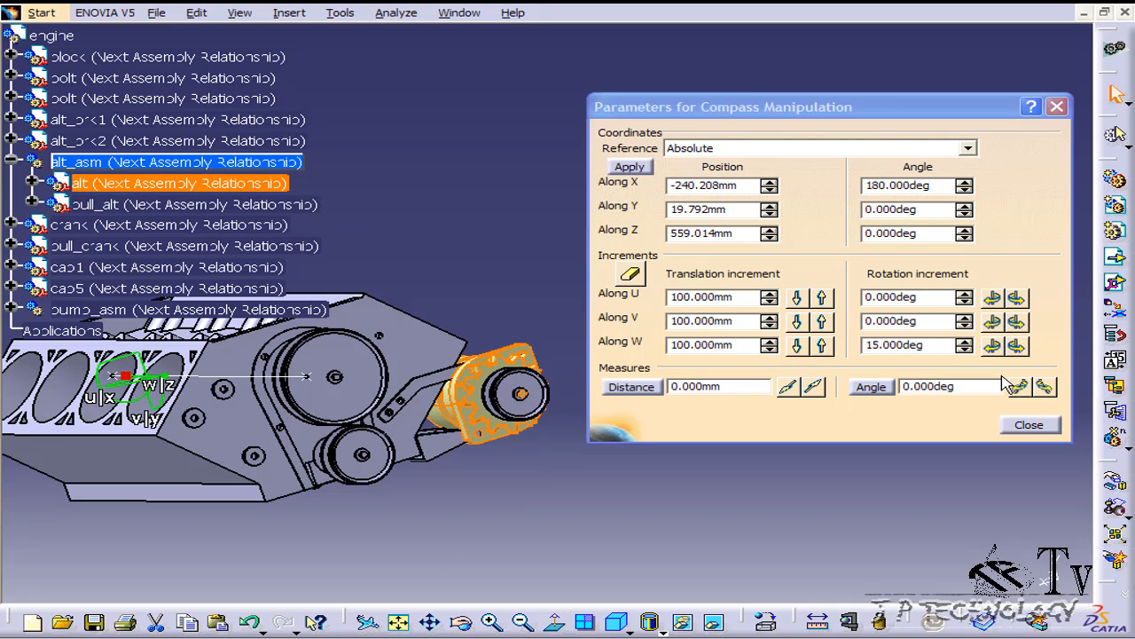
left_click(993, 346)
left_click(994, 347)
left_click(994, 347)
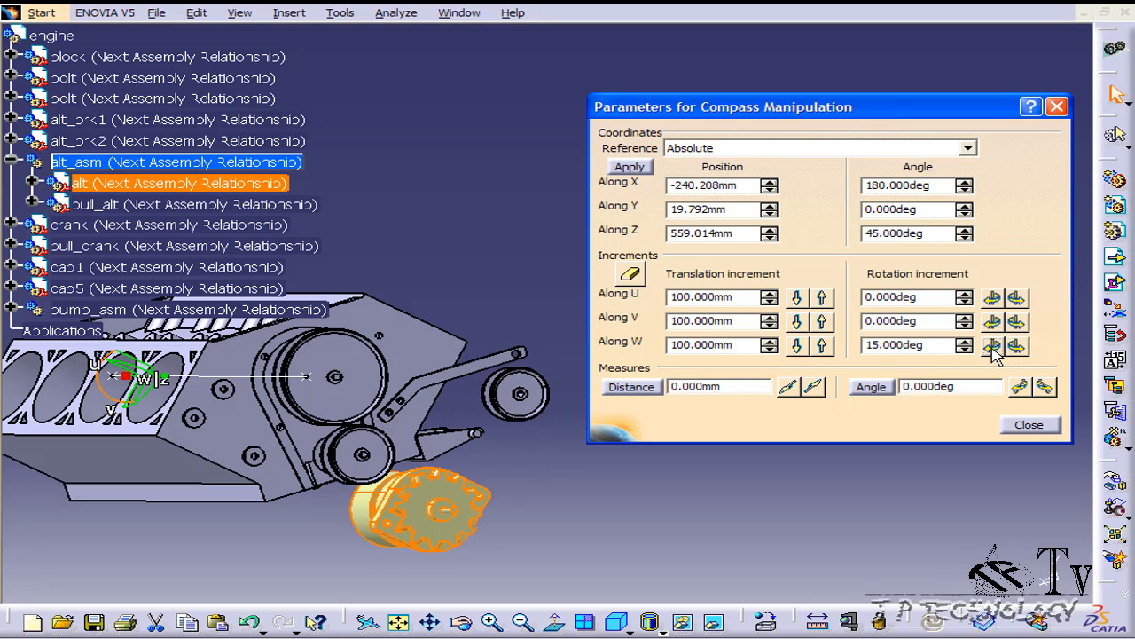
- Add pull_alt to the selection, test-rotate it together with alt by 45 degrees about the W axis, and rotate both back
left_click(100, 206, "ctrl")
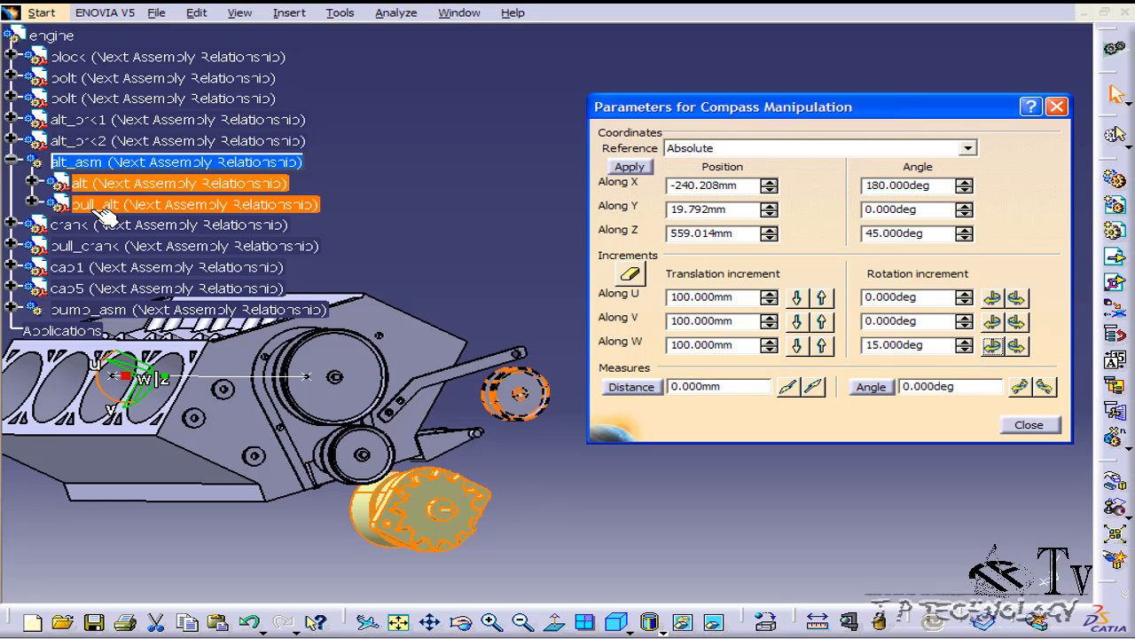
left_click(993, 346)
left_click(993, 346)
left_click(993, 346)
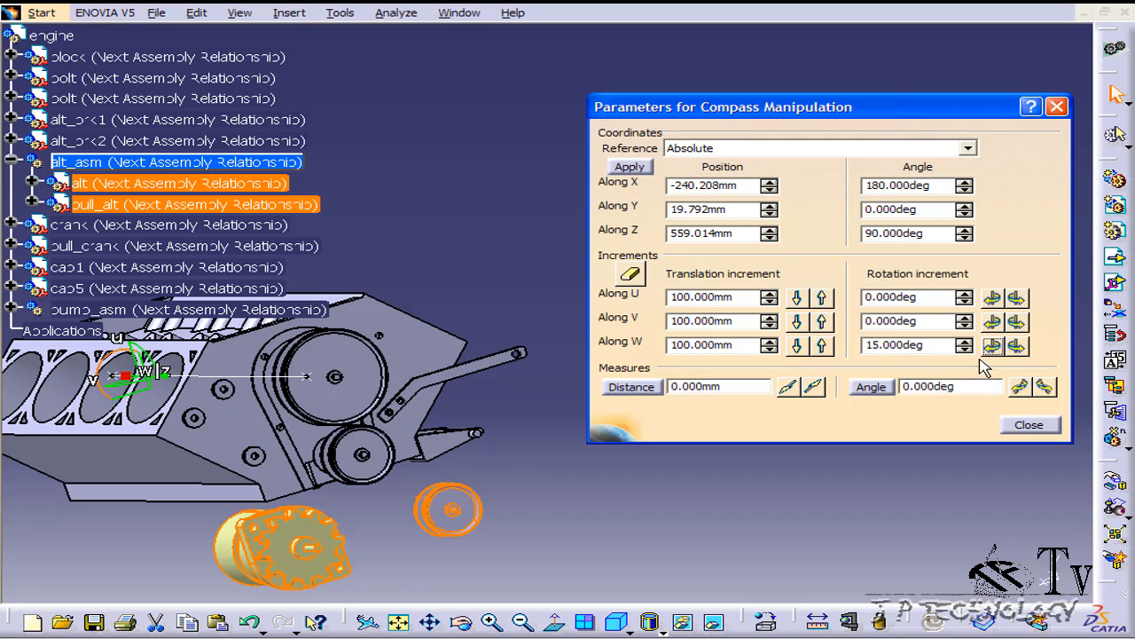
left_click(1017, 346)
left_click(1016, 346)
left_click(1017, 346)
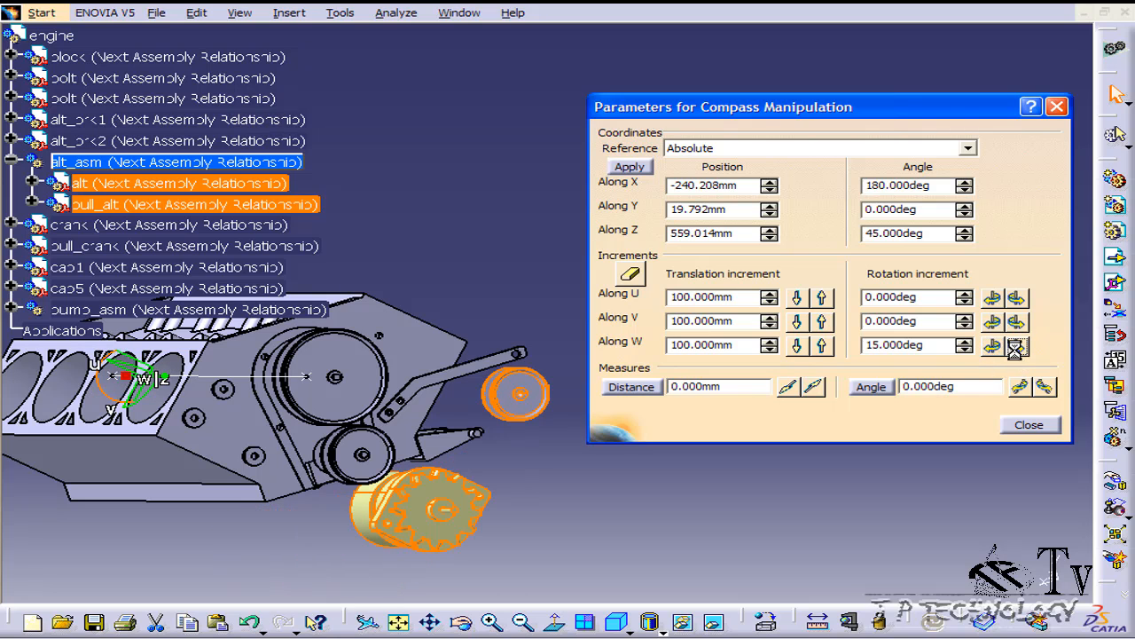
- Close the compass manipulation parameters and detach the compass from the block's centre line
middle_click_drag(456, 218, 472, 304, "ctrl")
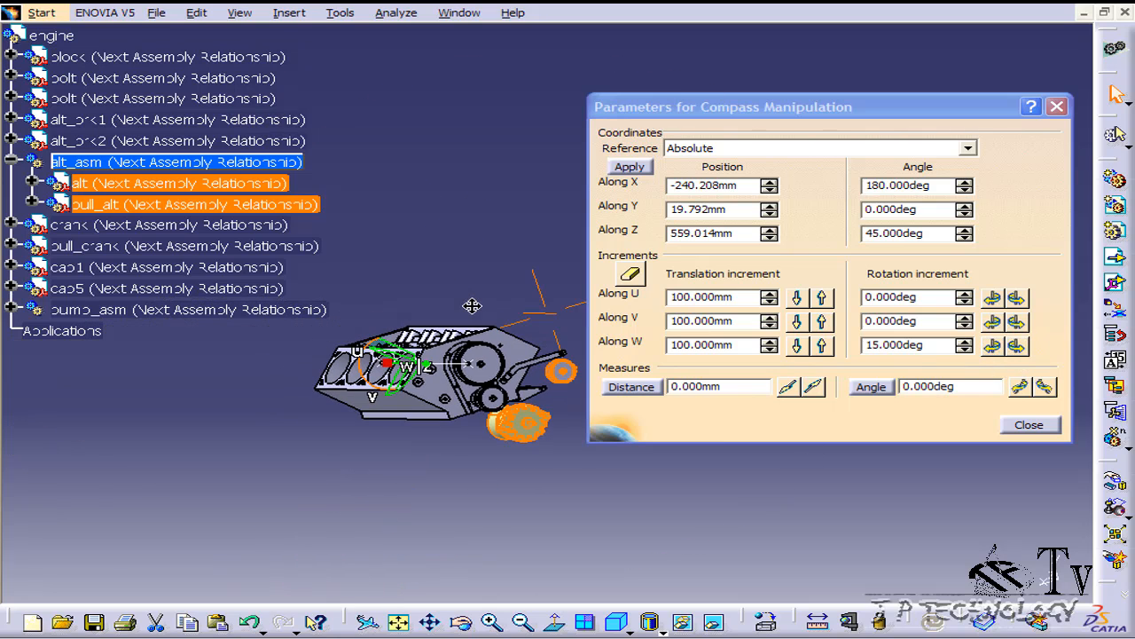
left_click(1029, 425)
middle_click_drag(510, 464, 567, 337, "ctrl")
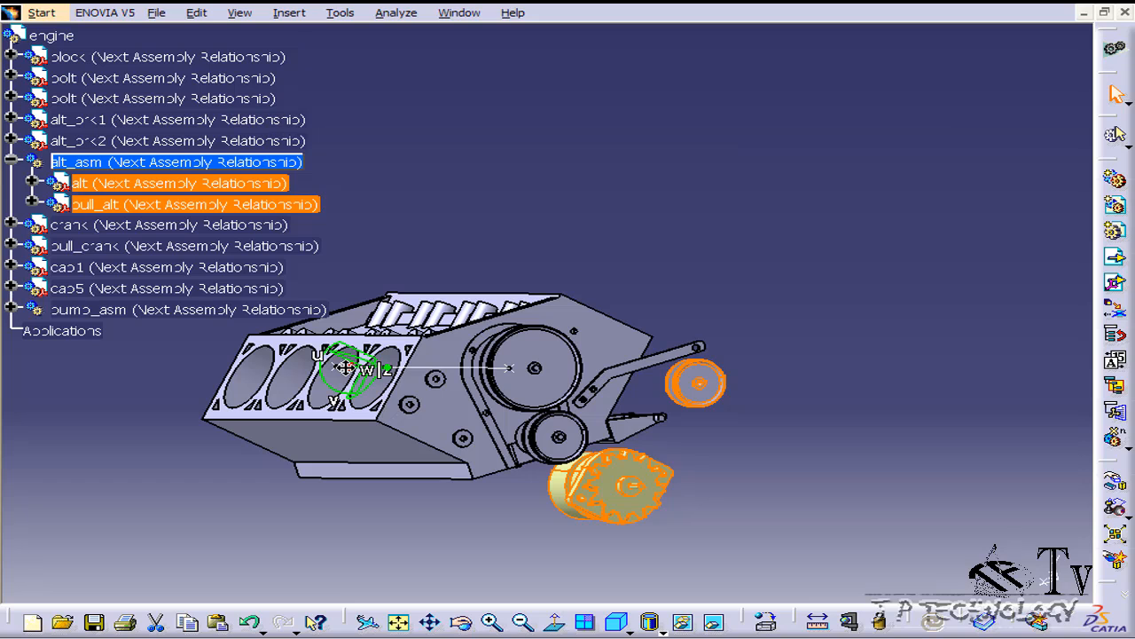
left_click_drag(344, 366, 809, 241)
middle_click_drag(923, 276, 944, 258)
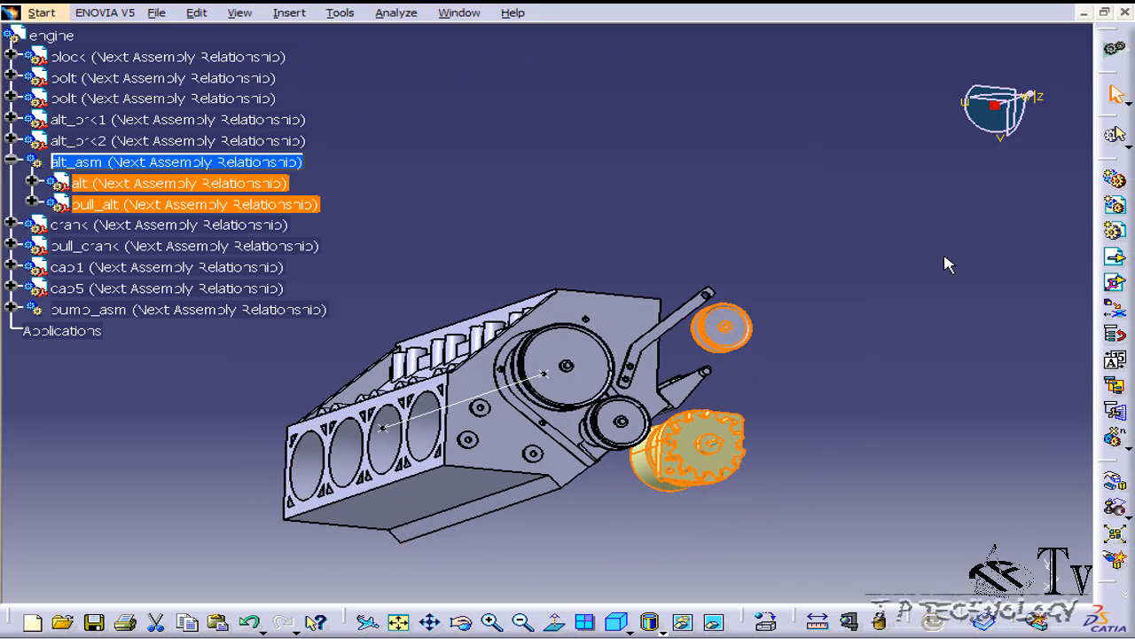